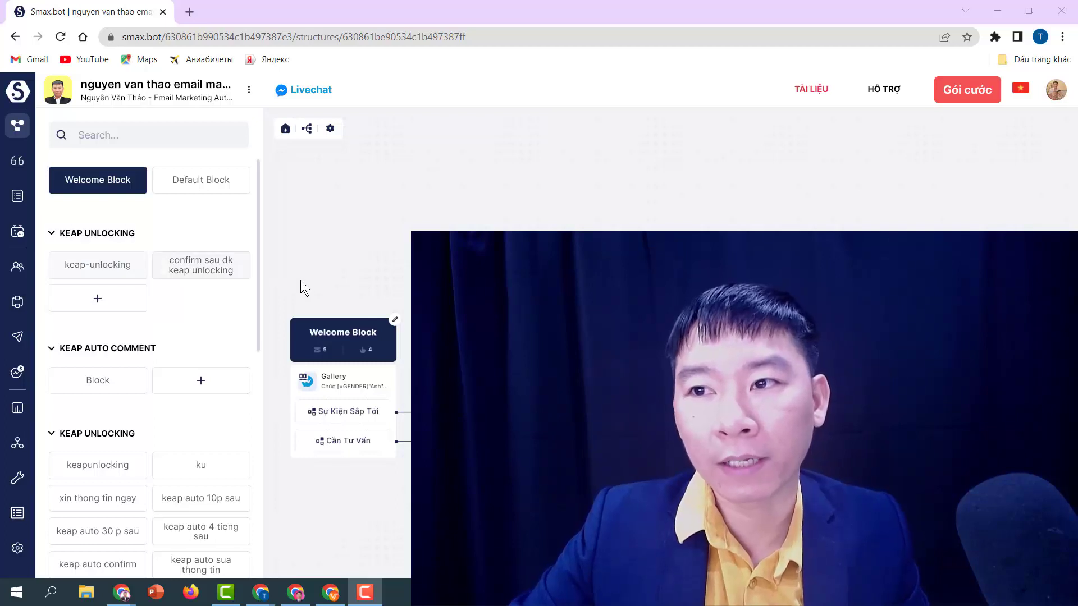
# - Zoom out the flow canvas until Welcome Block, bangtin, tuvanhotro and thong tin chung confirm all show
pyautogui.scroll(-1, 819, 457)
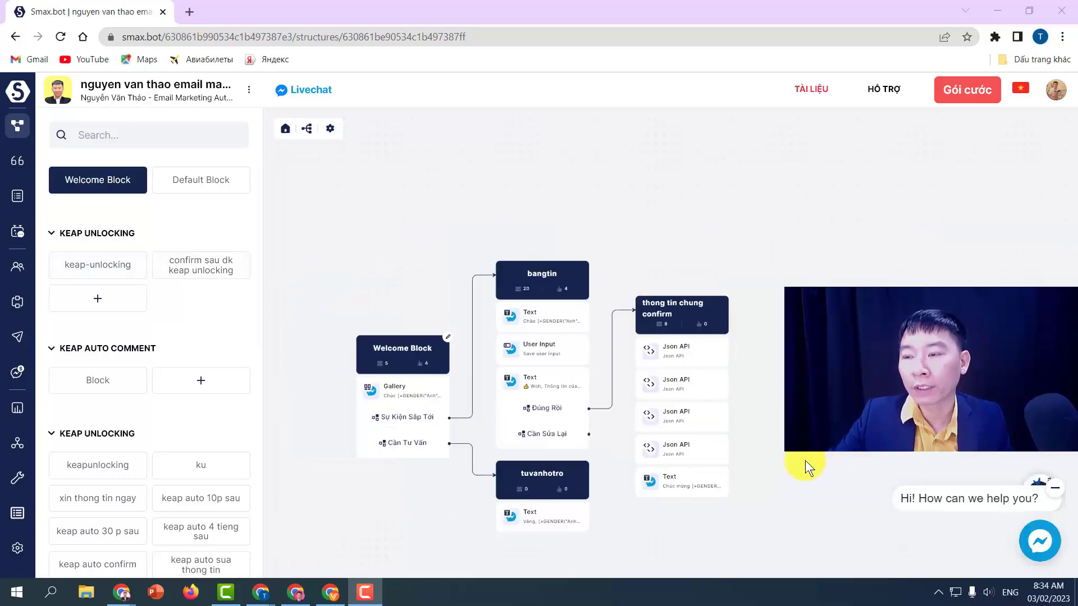
# - Pan the flow up to centre the blocks, then switch to the Keap browser window
pyautogui.moveTo(777, 400); pyautogui.dragTo(776, 308)
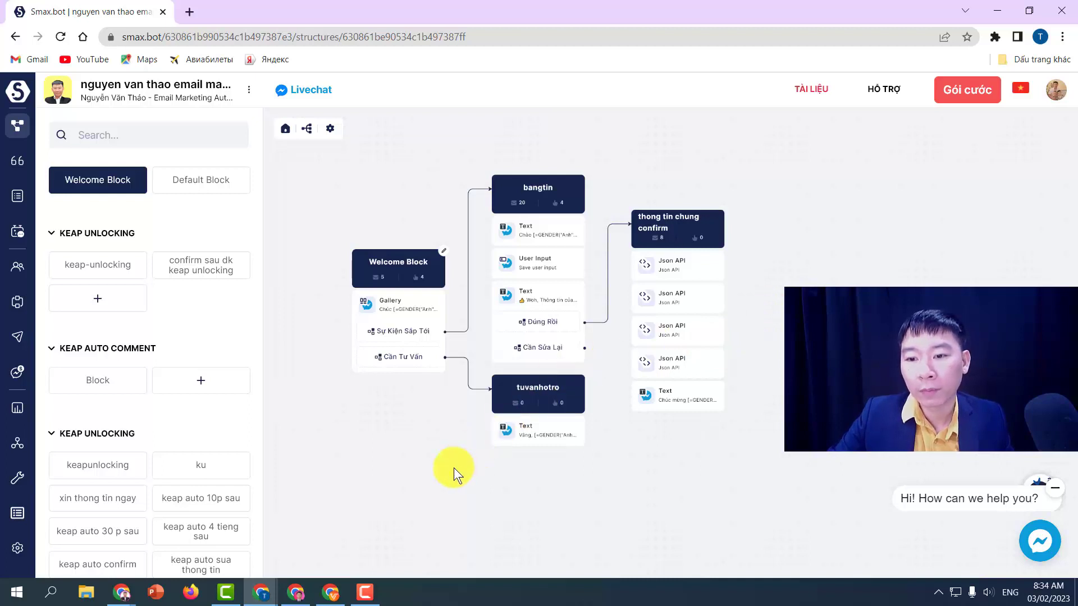
pyautogui.click(297, 594)
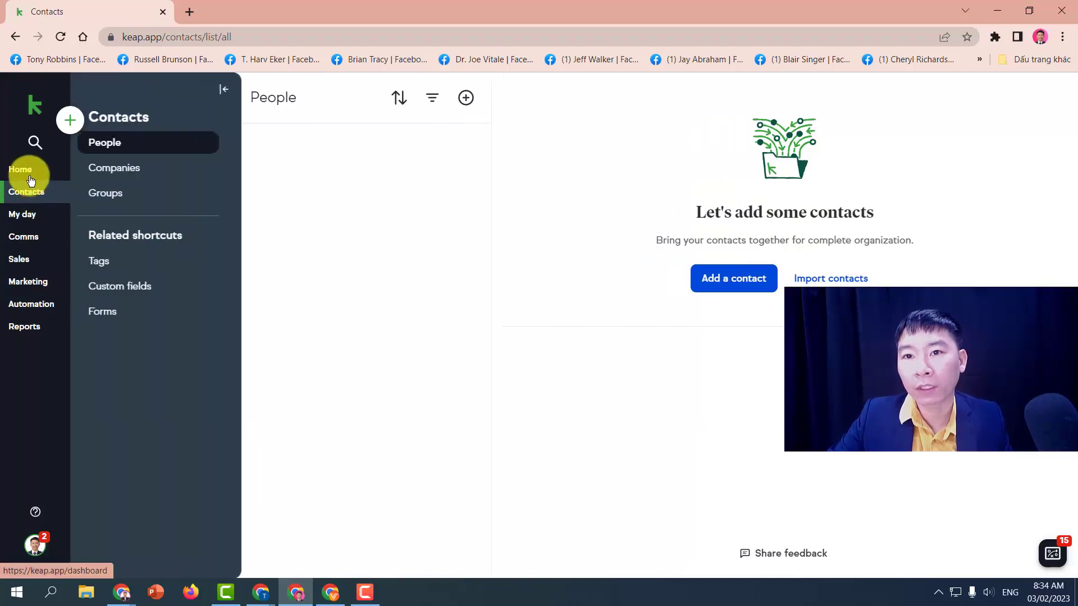
# - Browse Keap's Home, Contacts and Tags pages, ending on the Home dashboard with 0 contacts
pyautogui.click(31, 175)
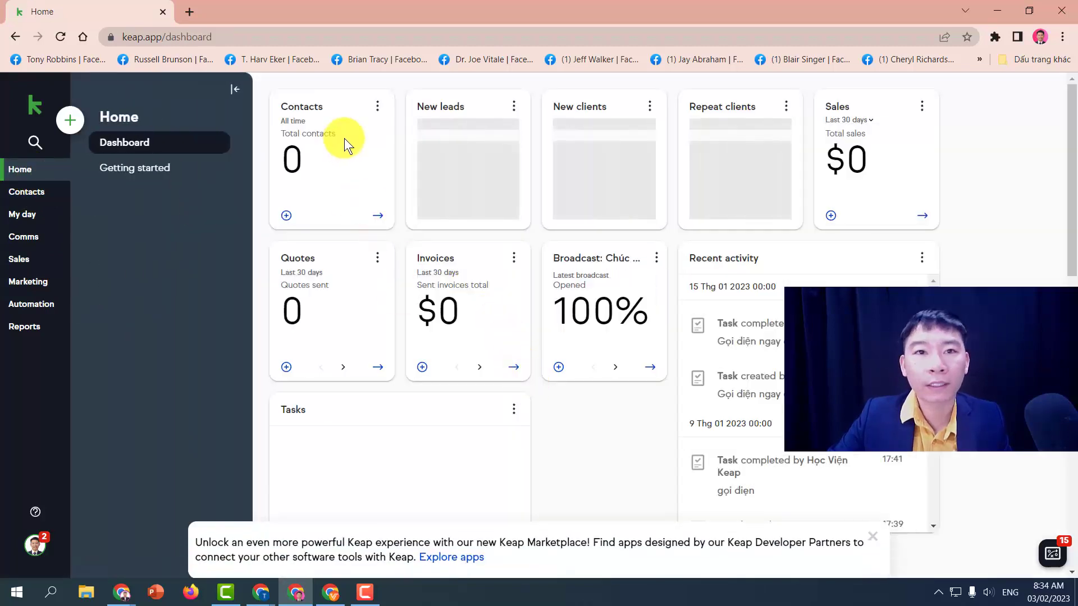
pyautogui.click(30, 194)
pyautogui.click(113, 260)
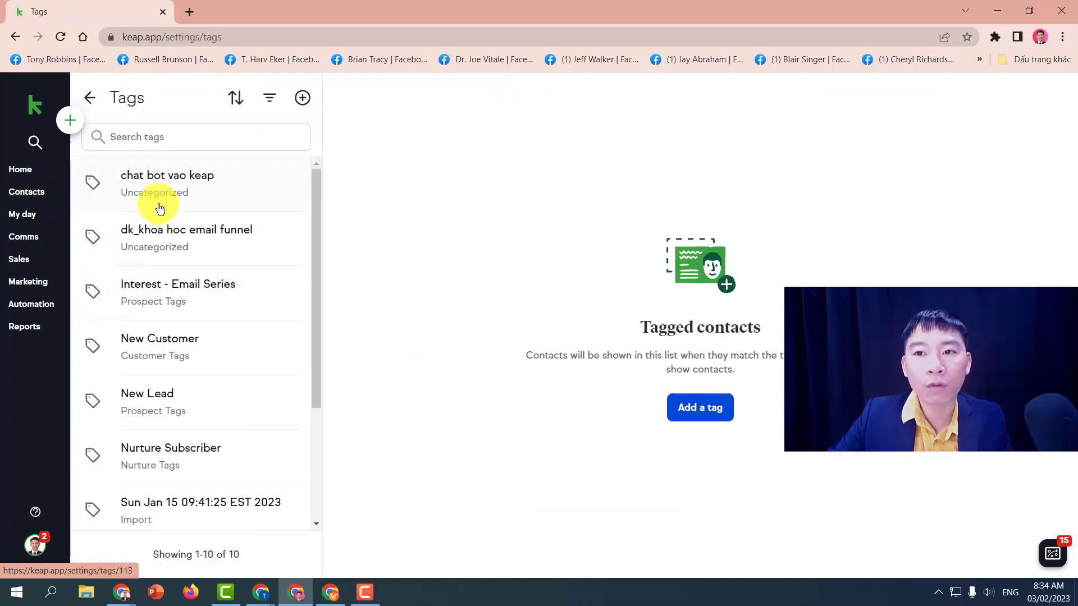
pyautogui.click(25, 170)
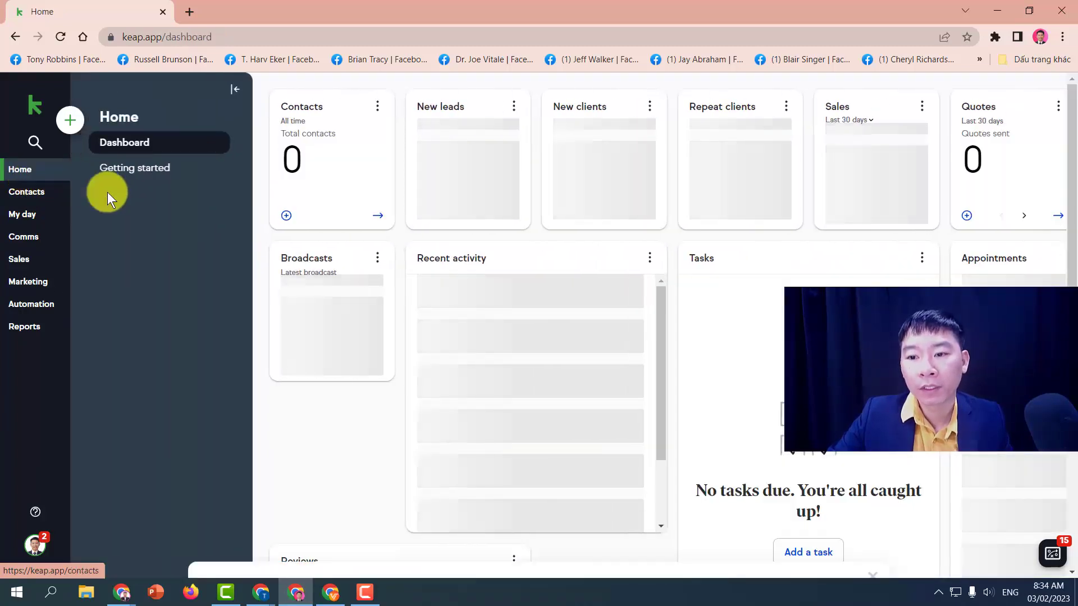
# - Switch to the Keap Max Classic window and open the CRM contacts page
pyautogui.moveTo(139, 593)
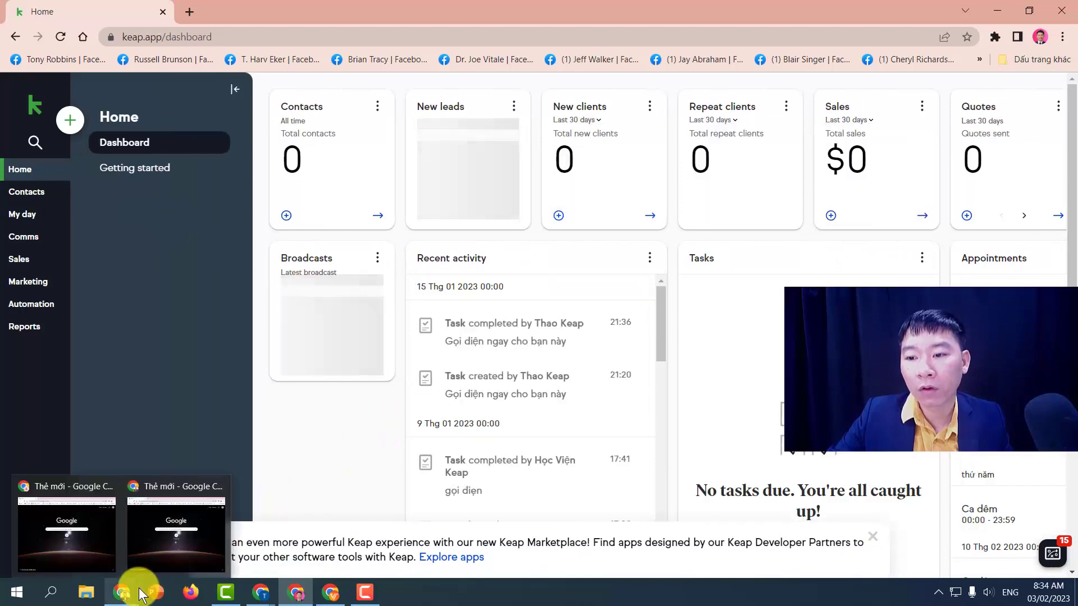
pyautogui.click(332, 592)
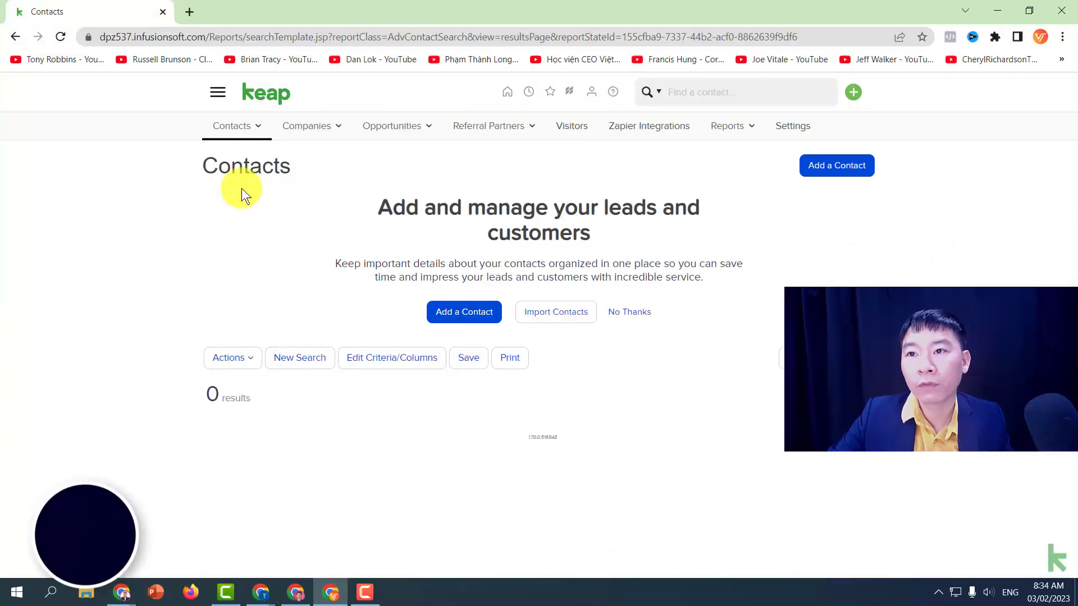
pyautogui.click(217, 93)
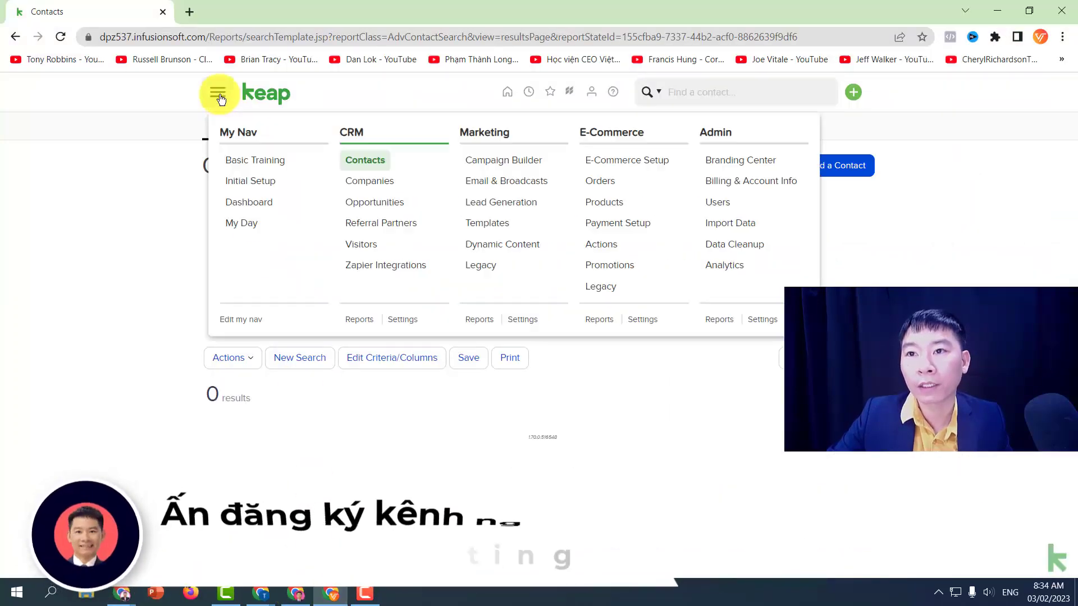
pyautogui.click(356, 167)
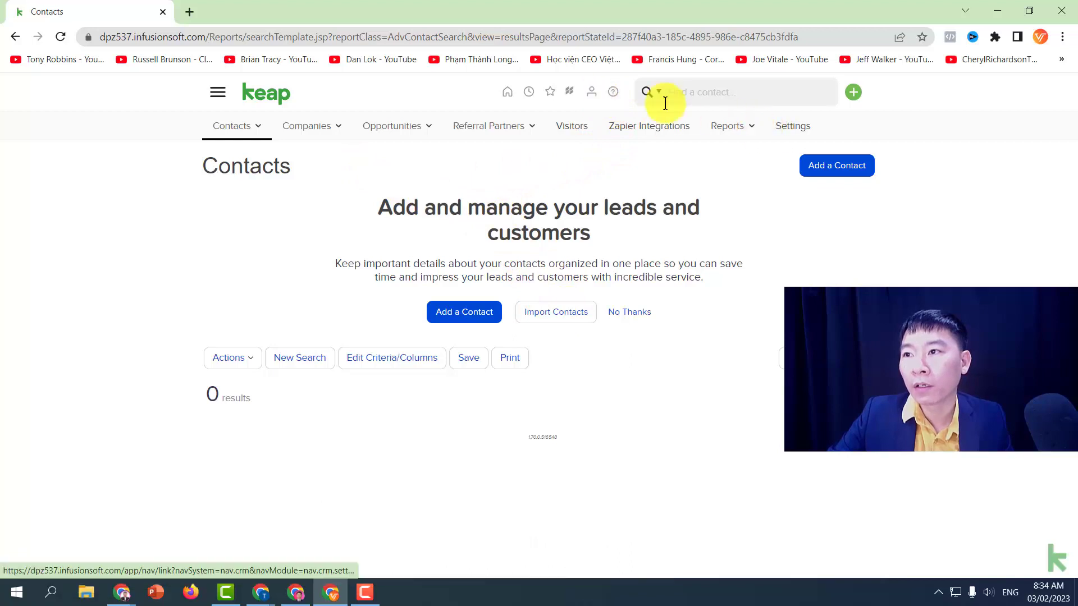
# - Open CRM Settings > Tags, listing chat bot infu with 0 people, and snap it right
pyautogui.click(218, 92)
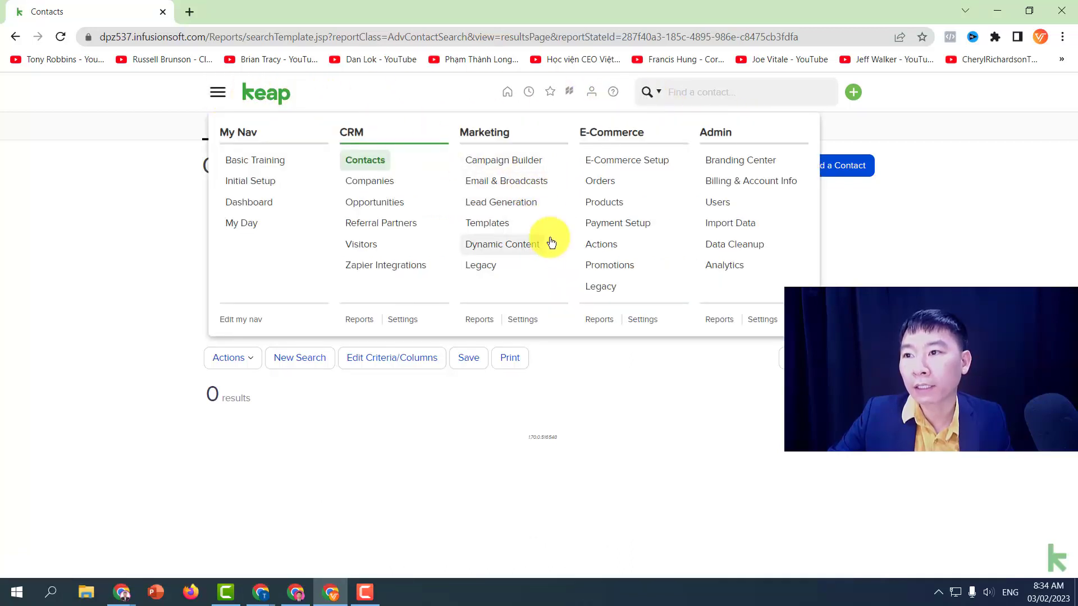
pyautogui.click(402, 320)
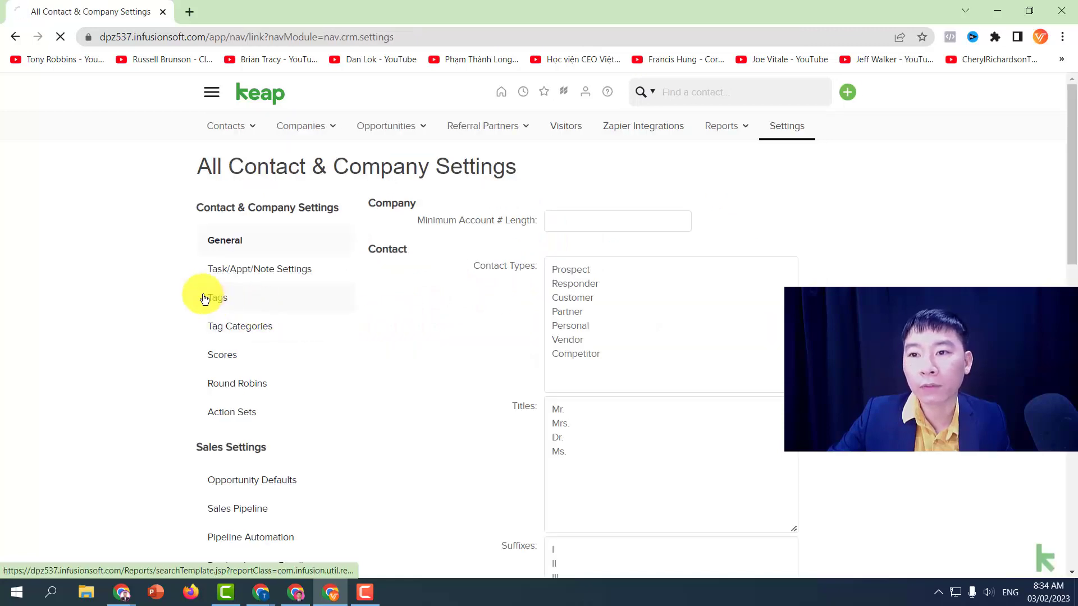
pyautogui.click(204, 298)
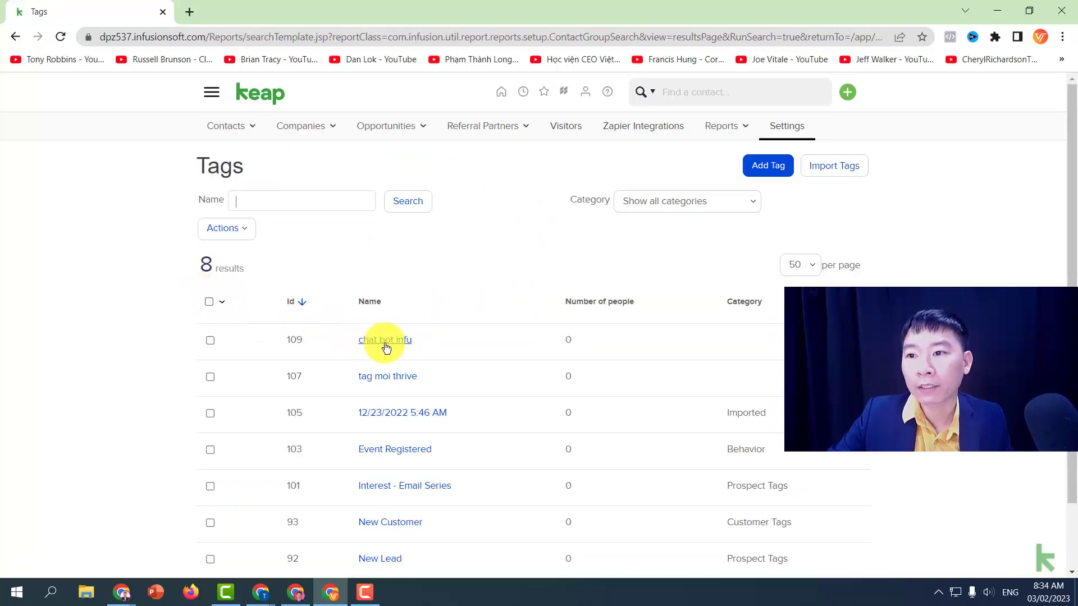
pyautogui.scroll(-1, 434, 347)
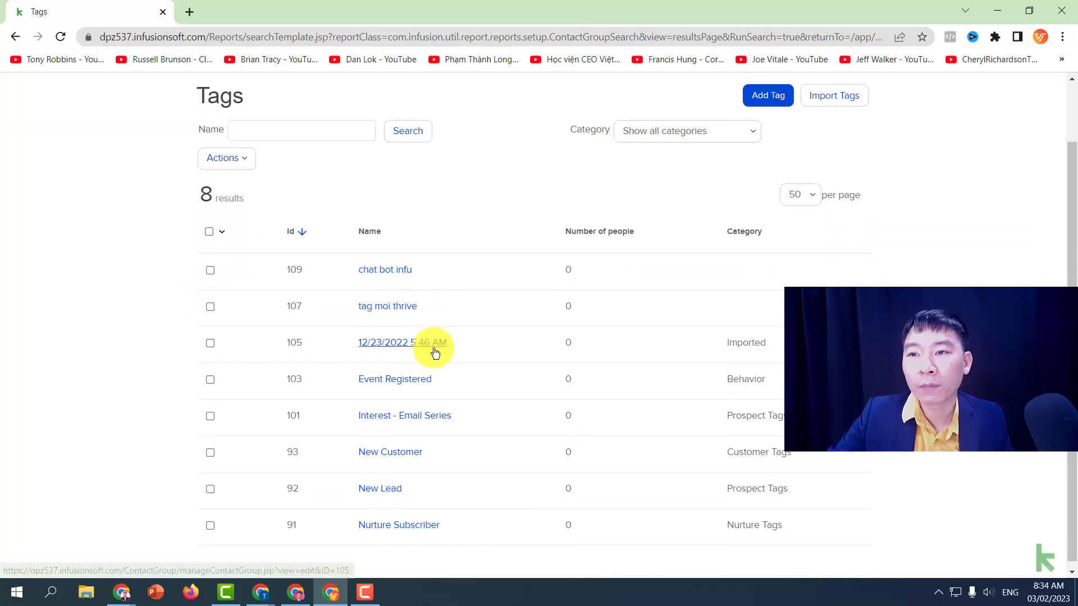
pyautogui.scroll(1, 435, 352)
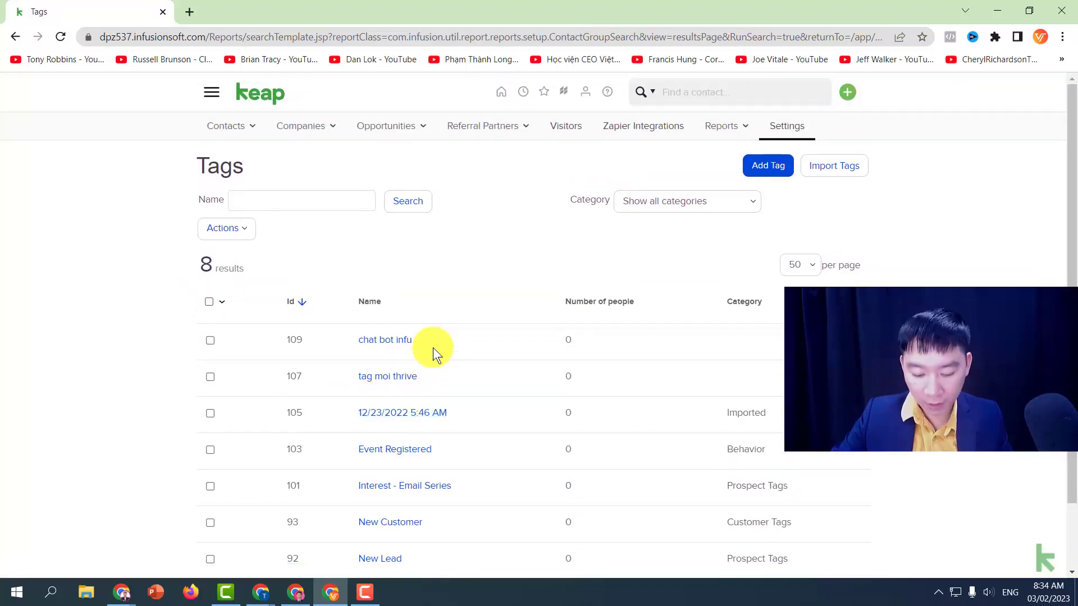
pyautogui.press('super+Right')
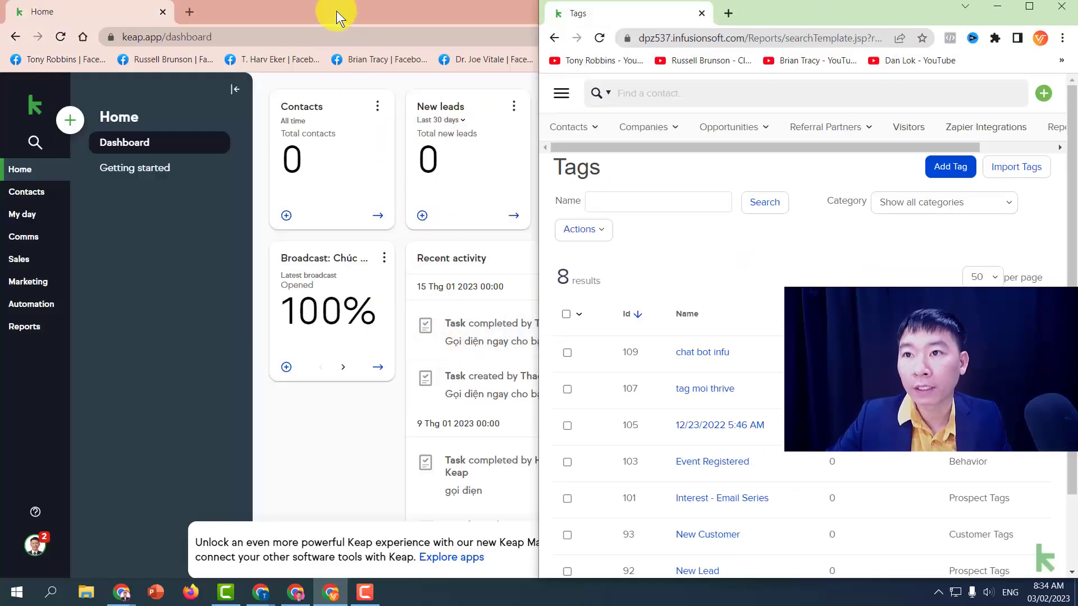
# - Place the Keap dashboard left and Tags right, widen the dashboard, then return to Smax.bot
pyautogui.press('super+Right')
pyautogui.press('super+Right')
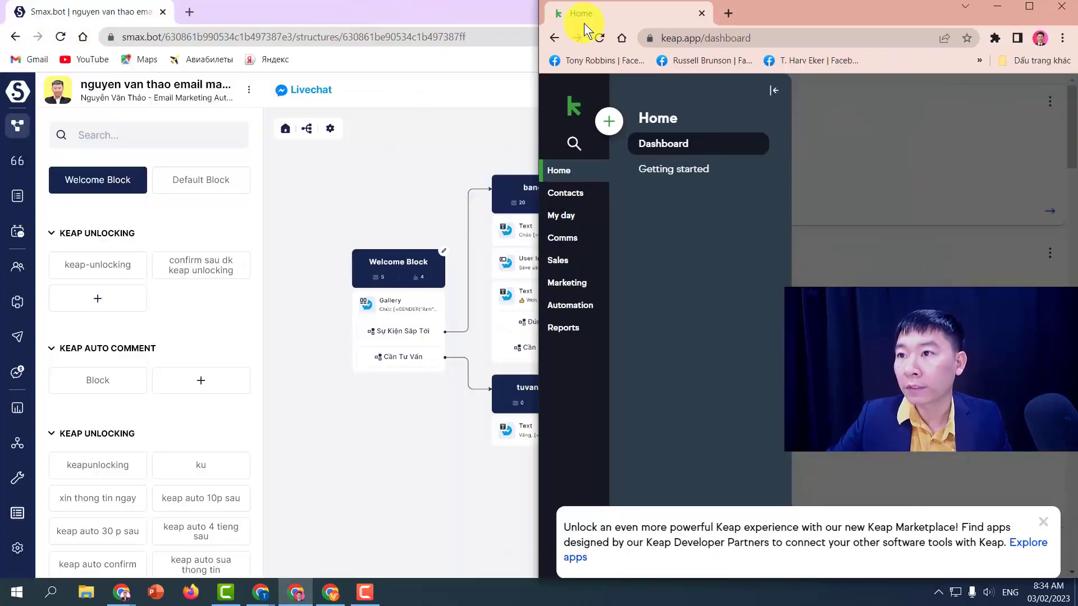
pyautogui.moveTo(790, 7); pyautogui.dragTo(272, 17)
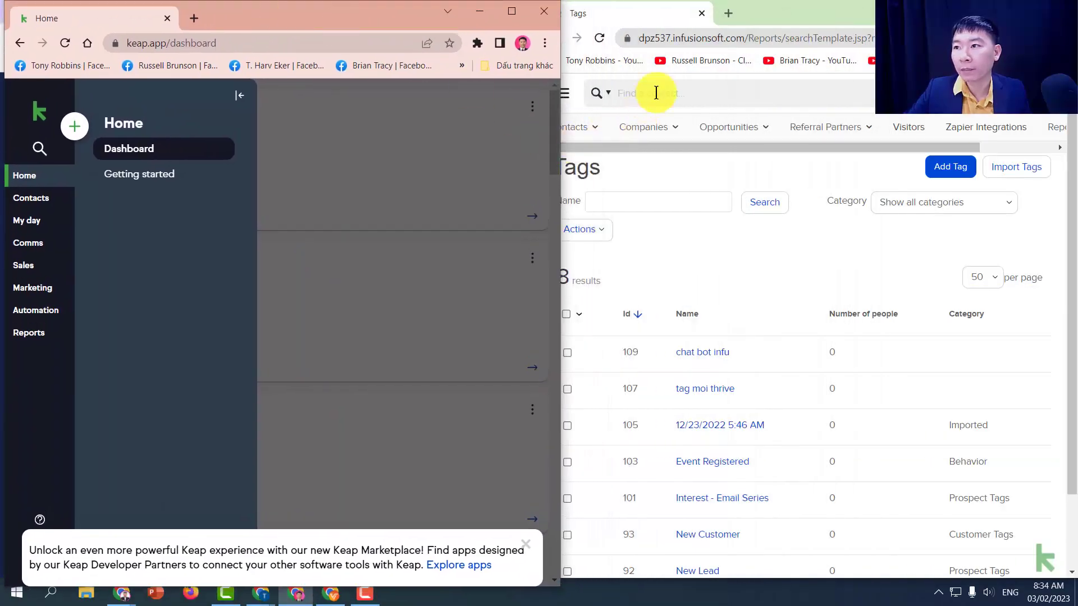
pyautogui.click(768, 25)
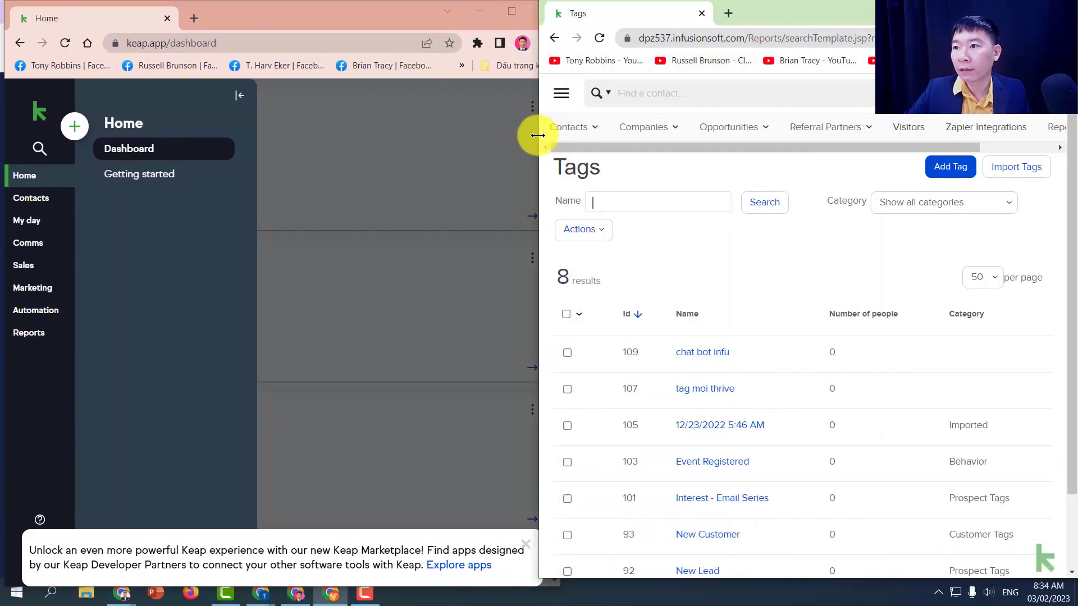
pyautogui.moveTo(539, 134); pyautogui.dragTo(564, 136)
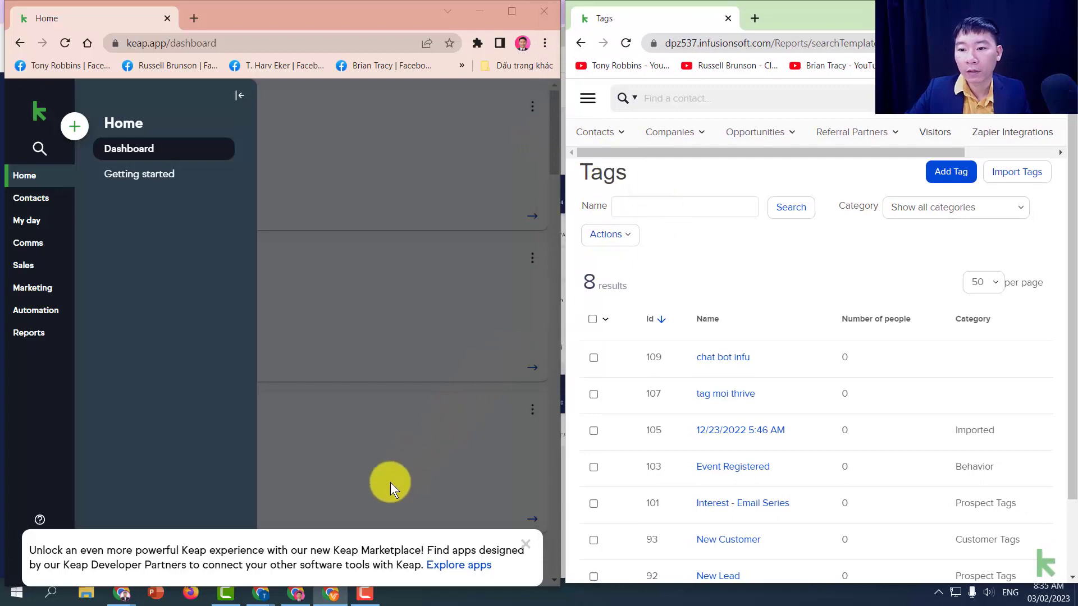
pyautogui.moveTo(261, 591)
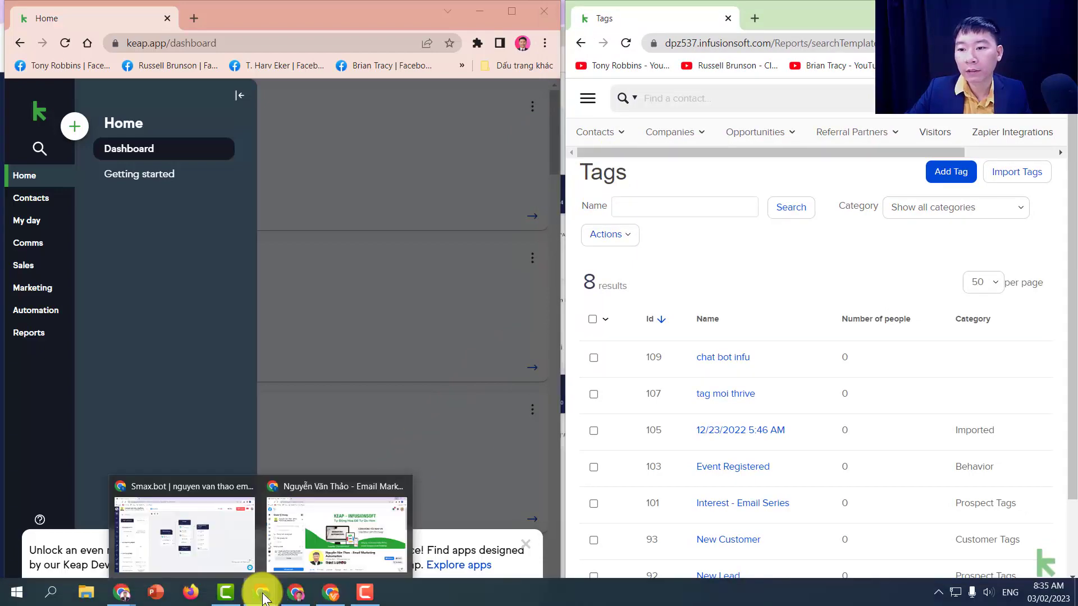
pyautogui.click(205, 559)
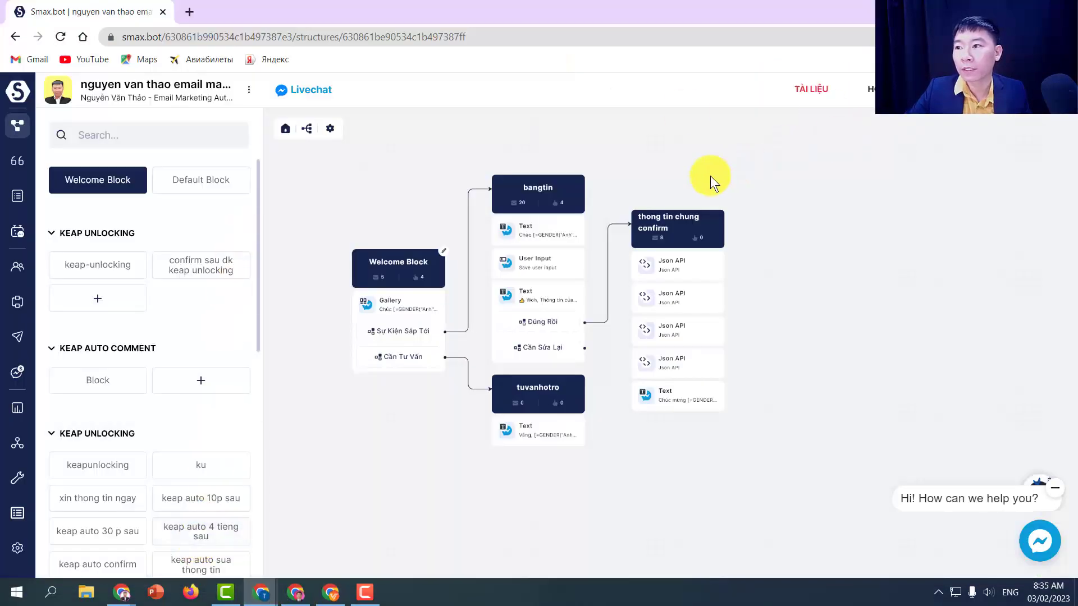
# - Send a Messenger test of the Welcome Block, then close its editor
pyautogui.click(431, 260)
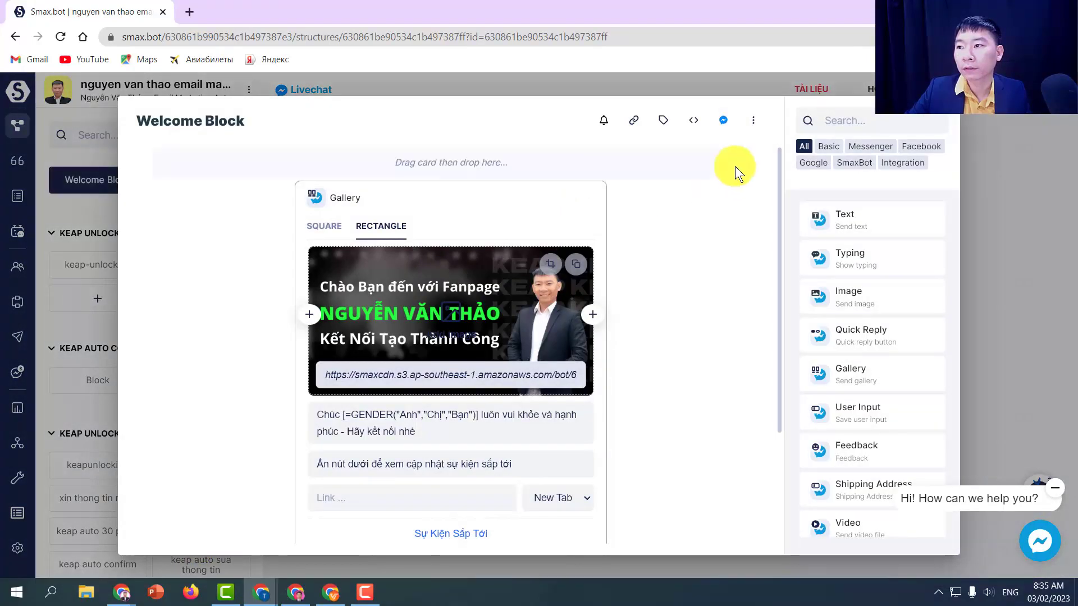
pyautogui.click(722, 126)
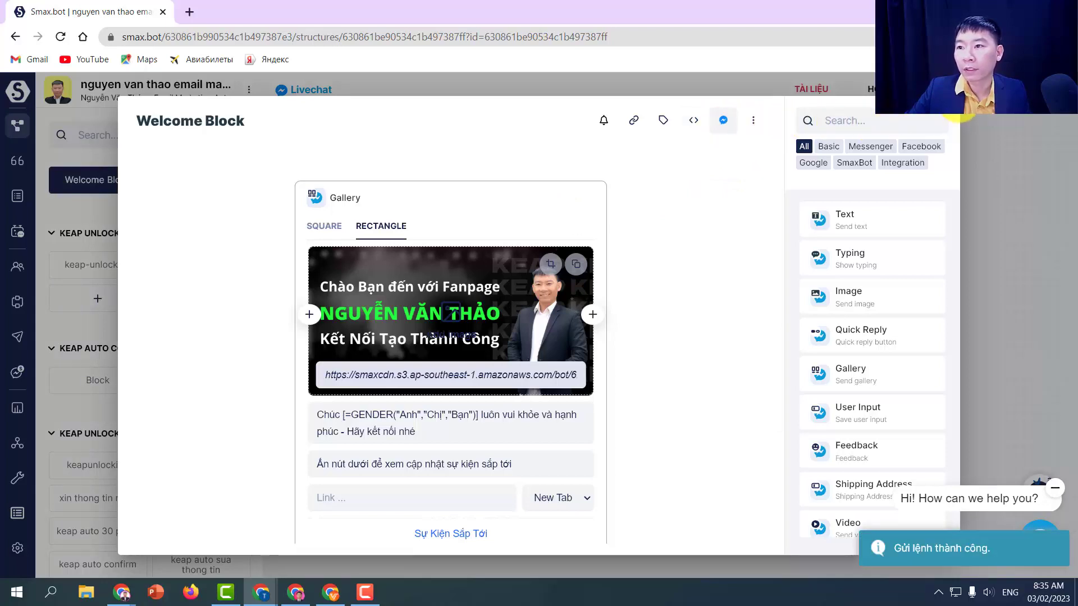
pyautogui.click(966, 109)
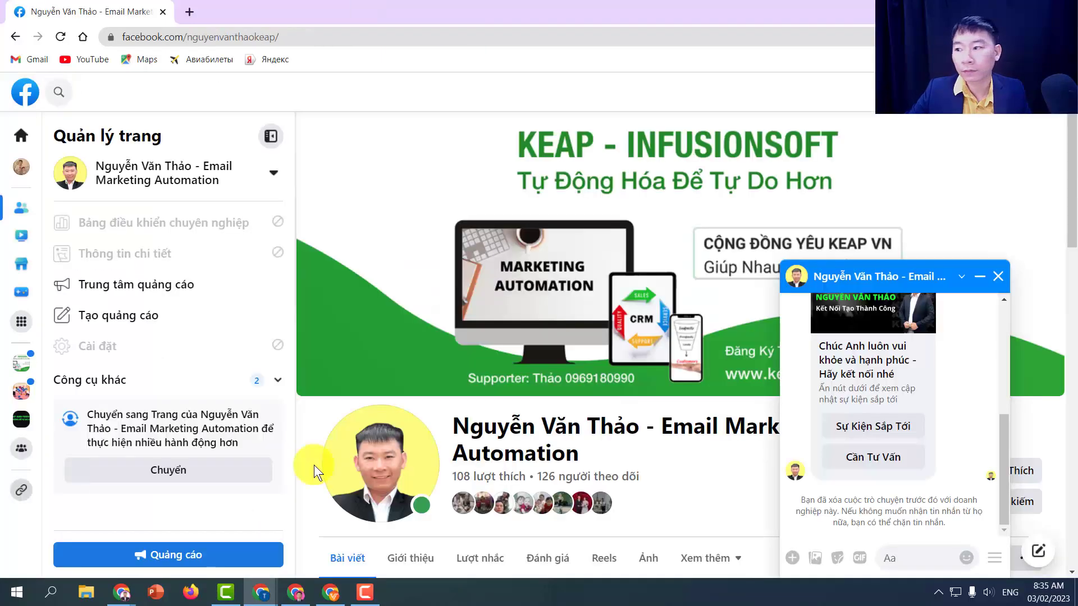
# - Reply 'Sự Kiện Sắp Tới' so the bot asks 'Email thường dùng của Anh là?'
pyautogui.scroll(-1, 950, 488)
pyautogui.scroll(2, 949, 484)
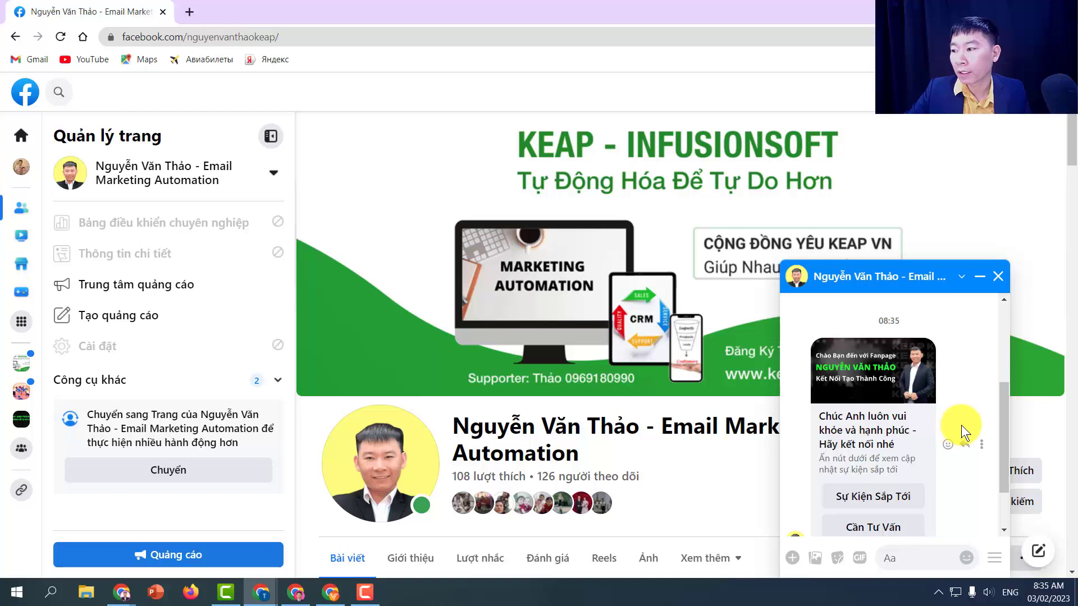
pyautogui.scroll(-1, 926, 477)
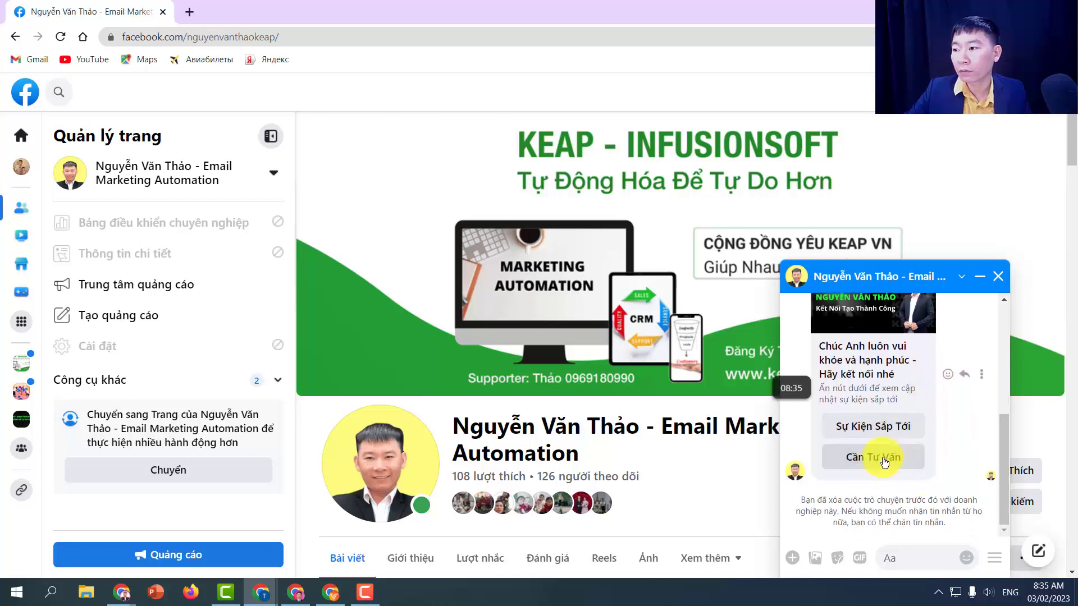
pyautogui.scroll(1, 882, 463)
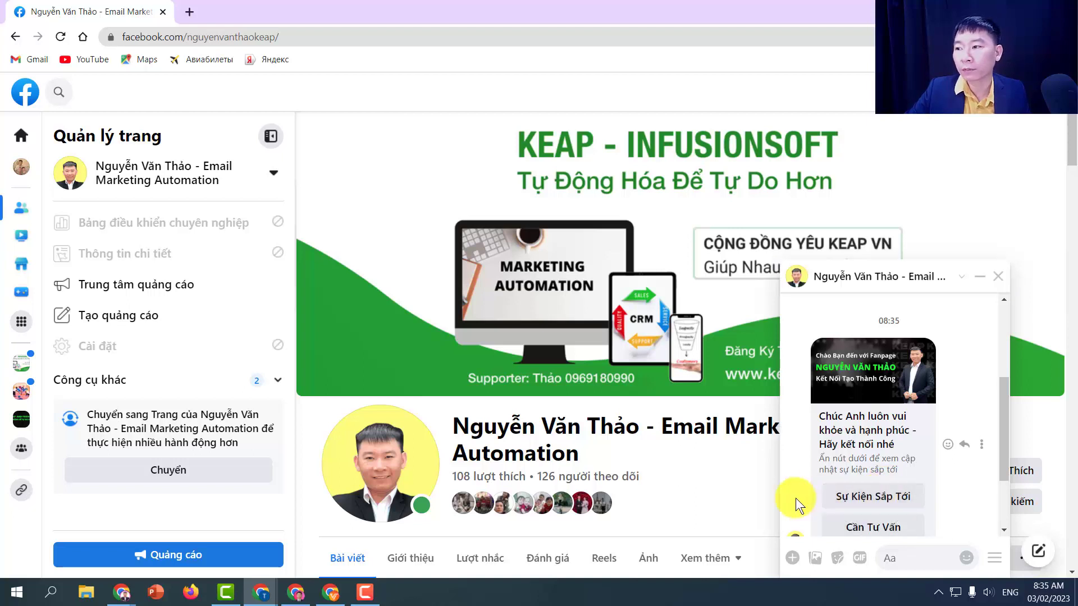
pyautogui.scroll(-1, 926, 485)
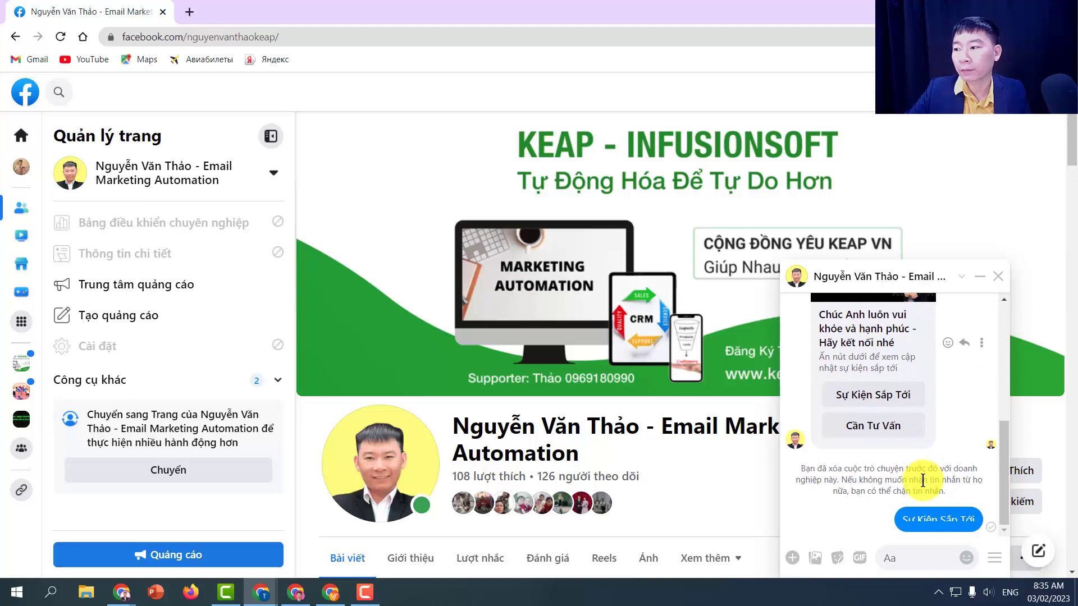
pyautogui.scroll(-3, 982, 440)
pyautogui.click(897, 277)
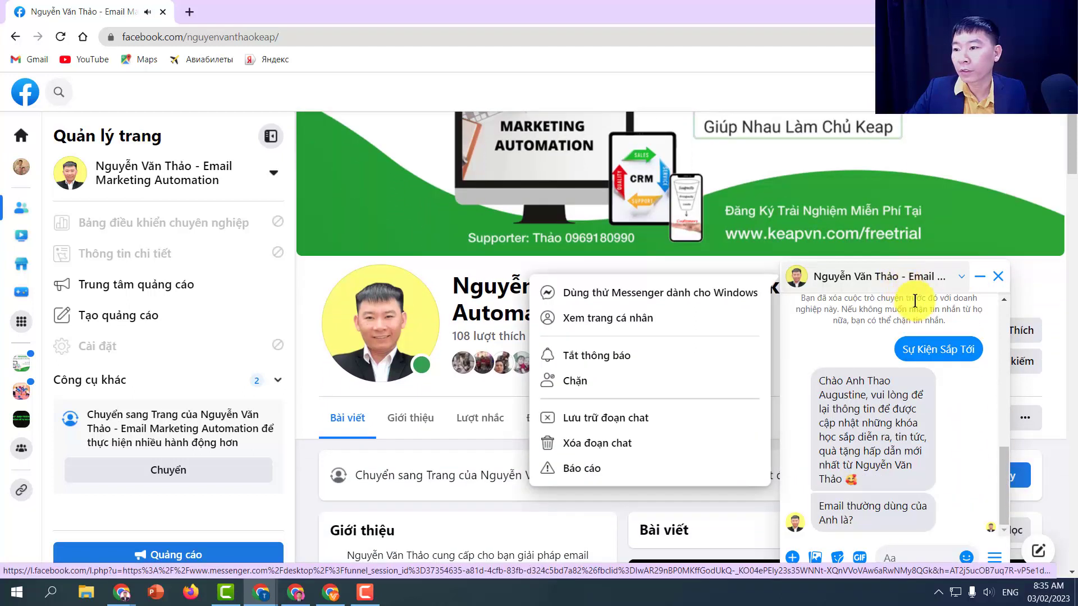
pyautogui.click(917, 558)
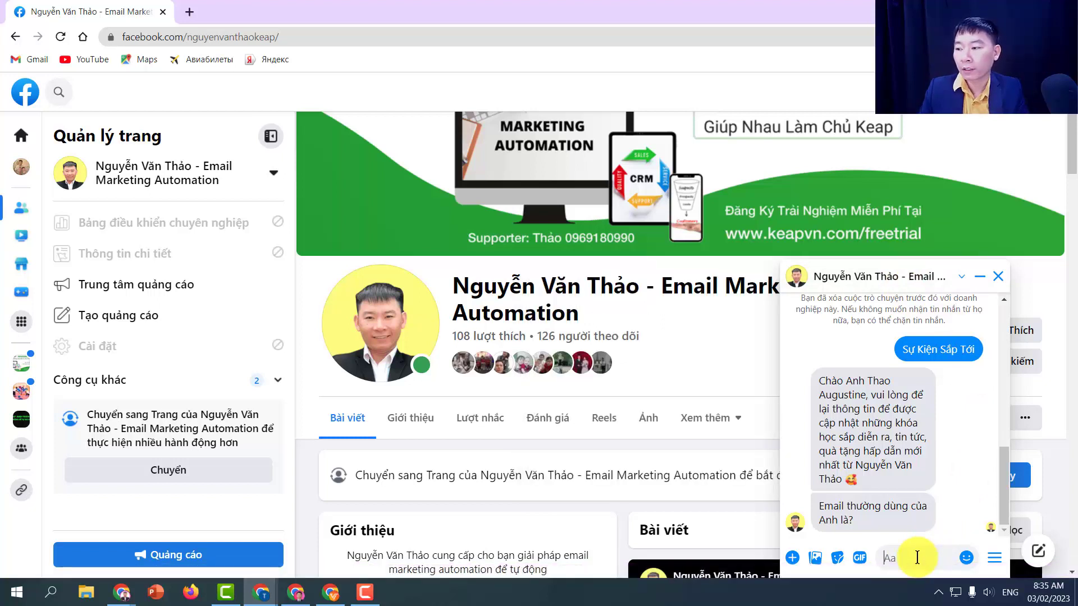
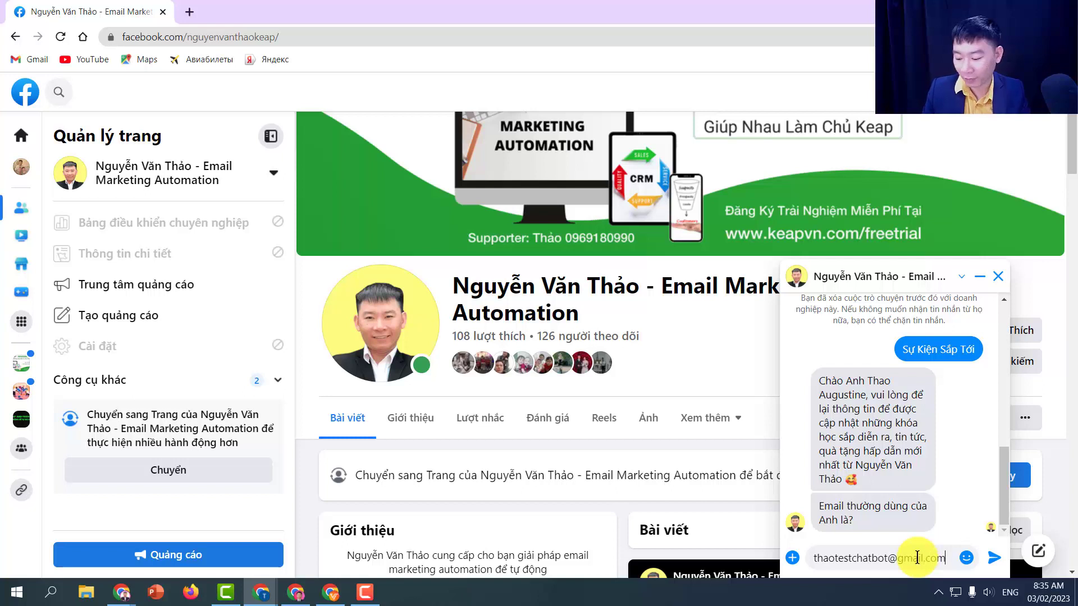
# - Reply to the bot with an email address and then a phone number
pyautogui.press('Return')
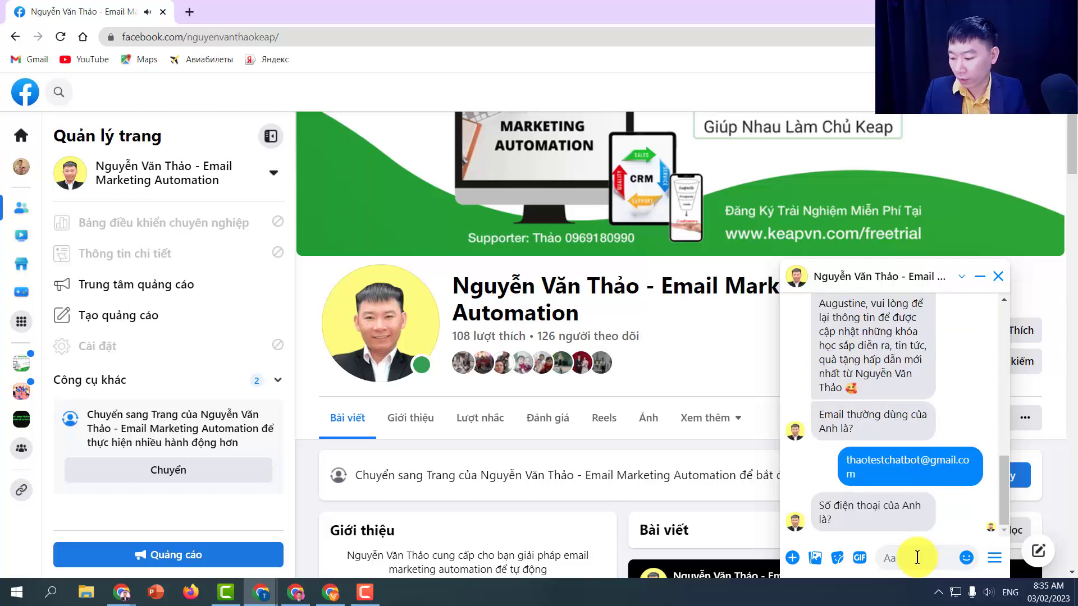
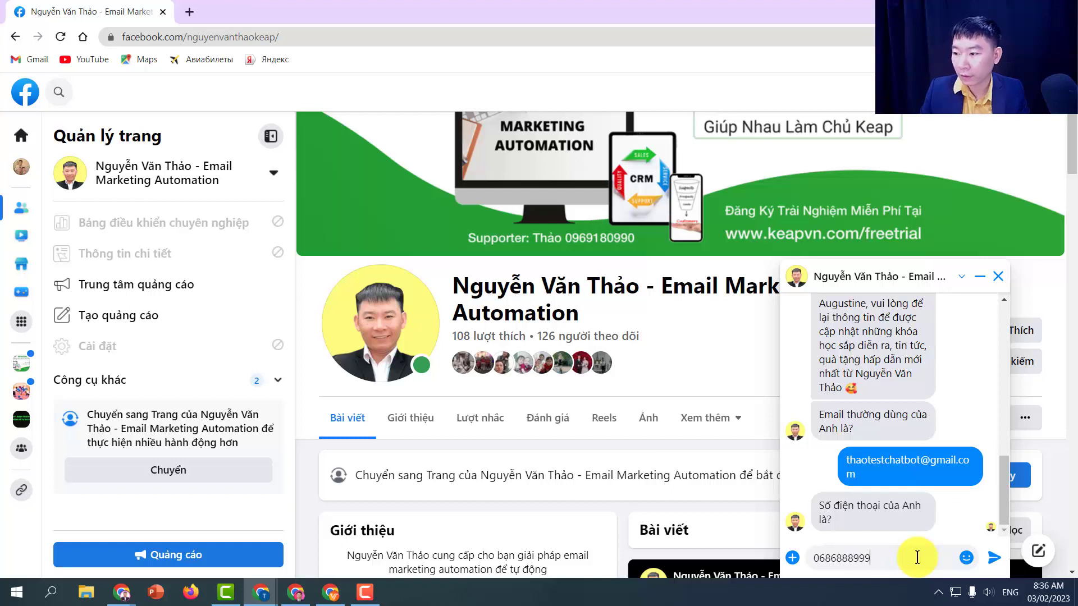
pyautogui.press('Return')
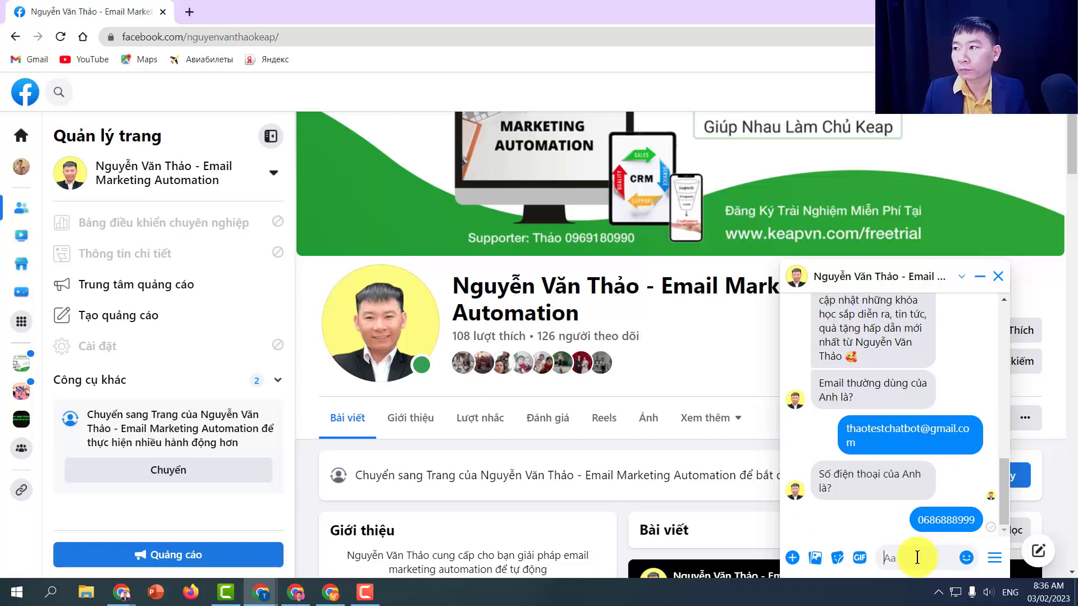
# - Answer with the visitor's name and confirm the bot's summary with 'Đúng Rồi'
pyautogui.press('super+Down')
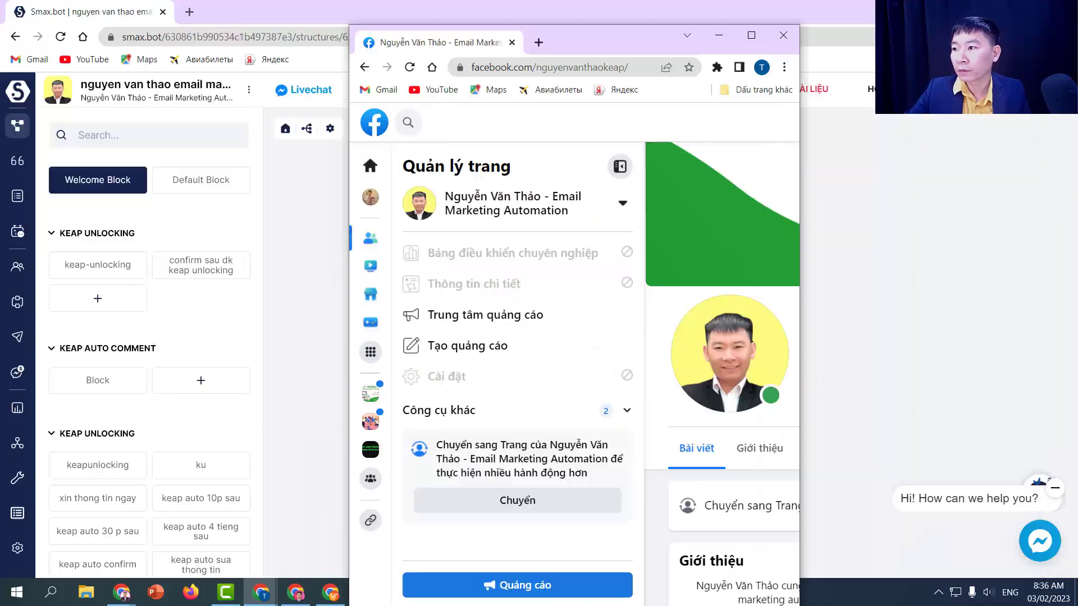
pyautogui.scroll(-3, 745, 321)
pyautogui.scroll(-1, 697, 432)
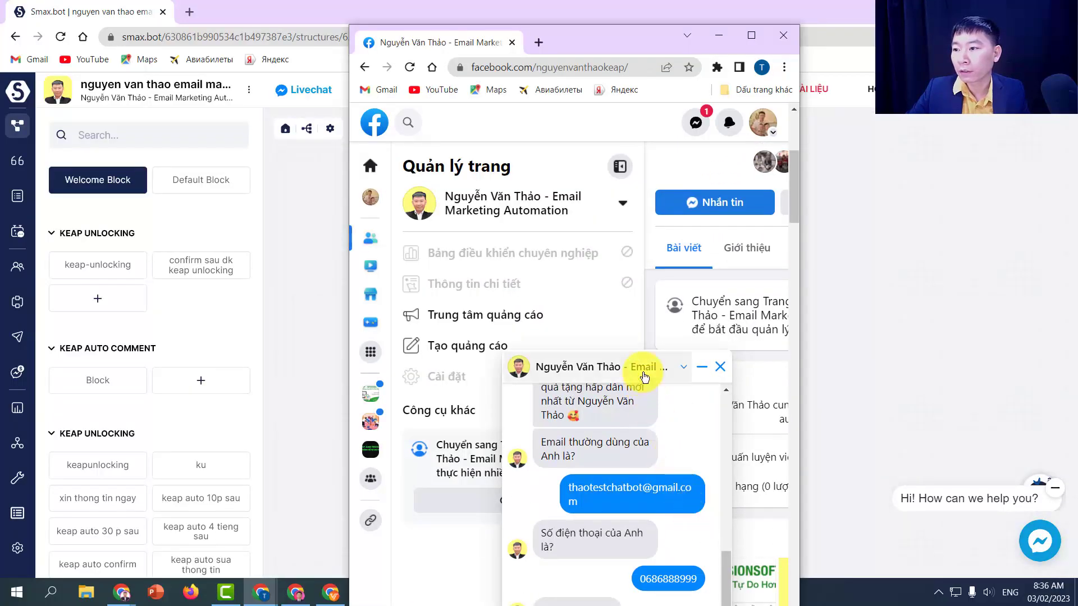
pyautogui.click(750, 37)
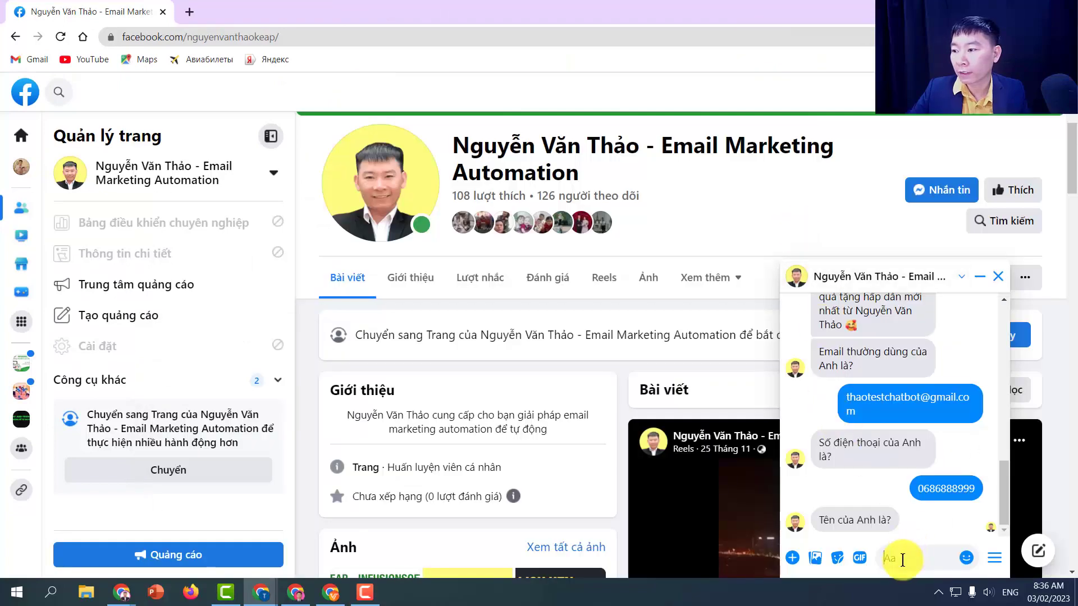
pyautogui.write('o ')
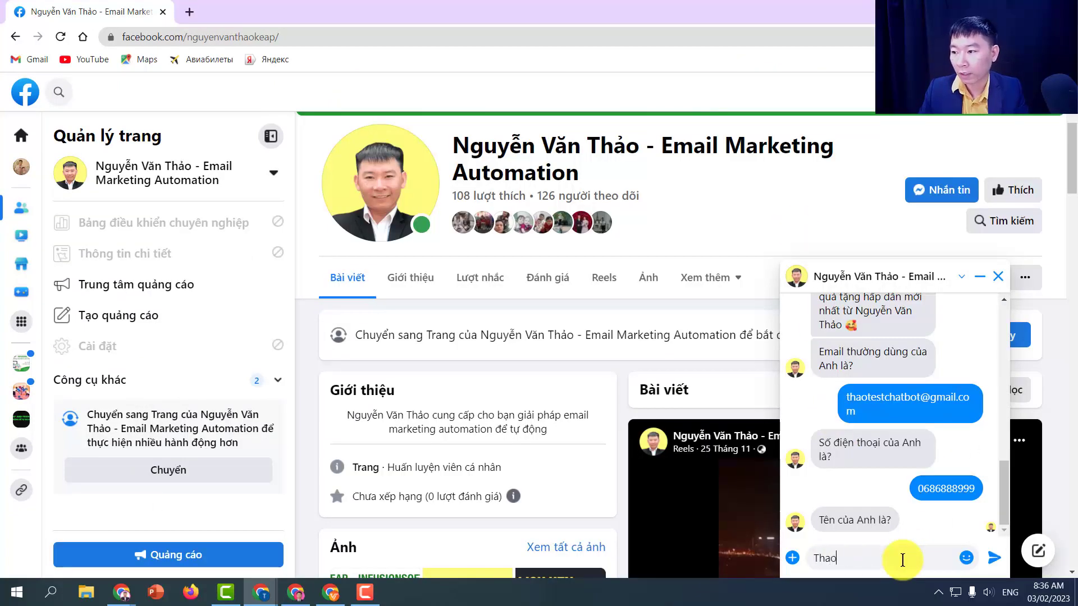
pyautogui.write('tes')
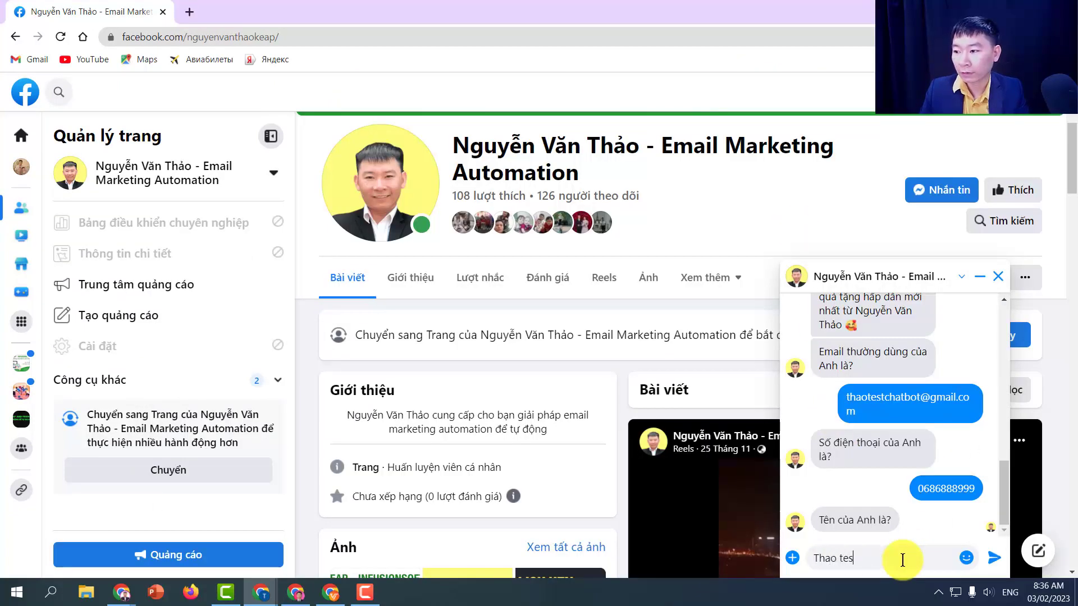
pyautogui.write('t chattbot')
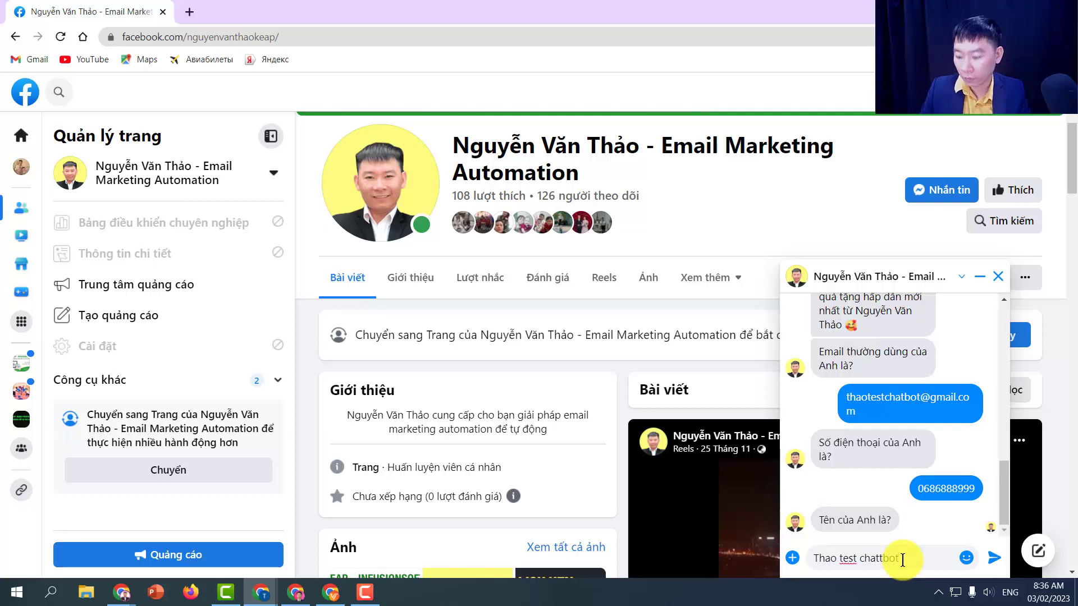
pyautogui.press('Return')
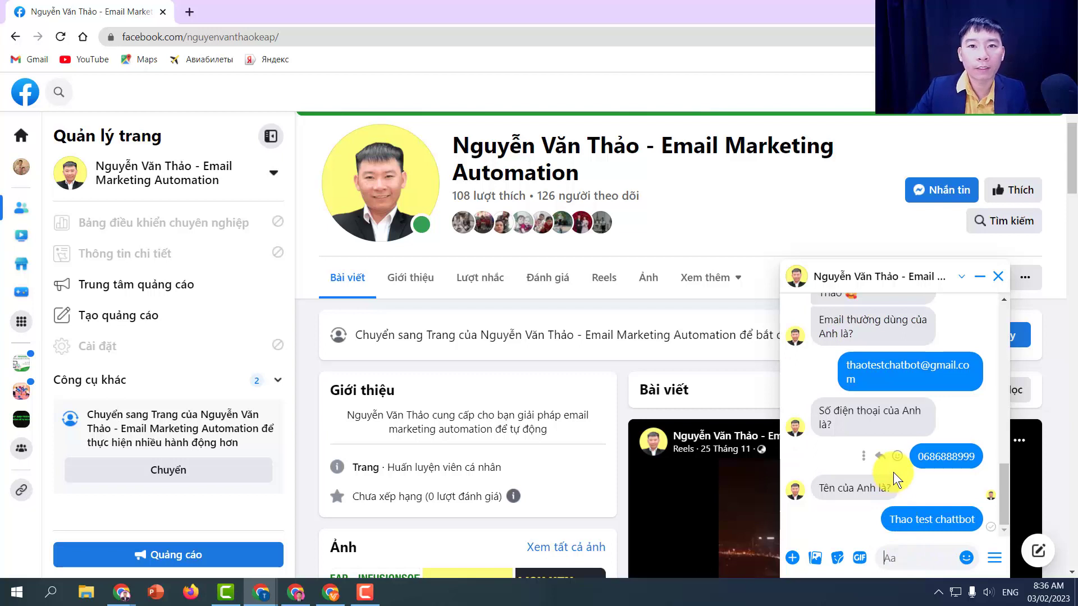
pyautogui.scroll(-3, 892, 483)
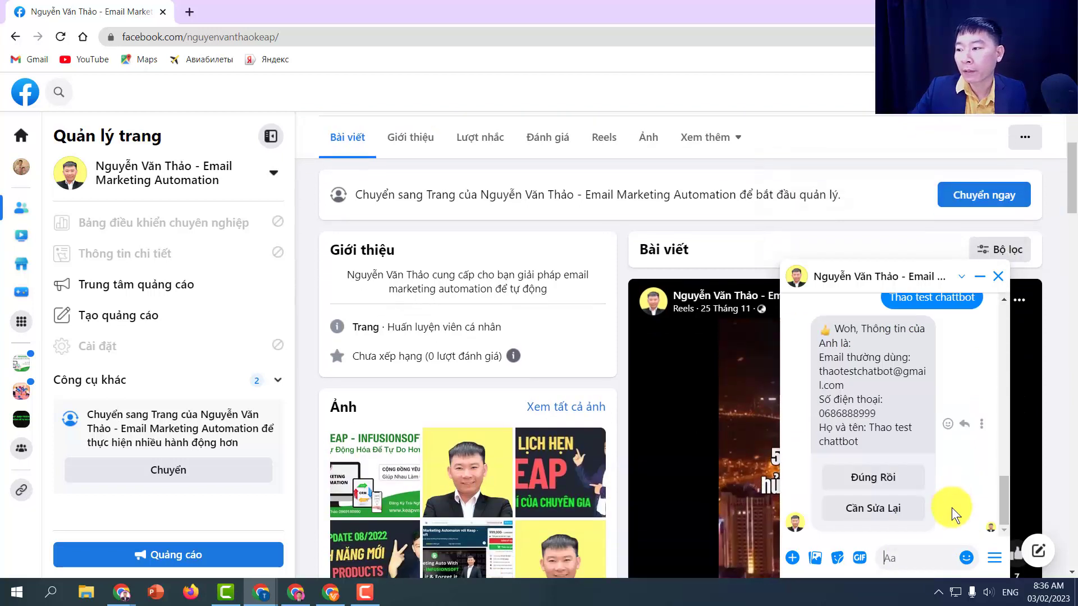
pyautogui.click(883, 490)
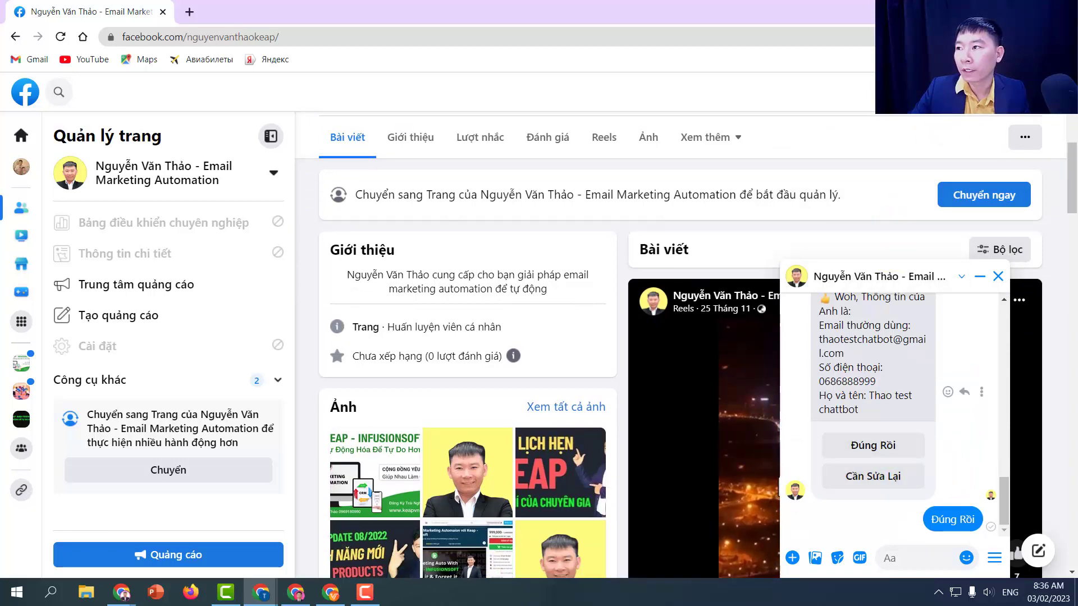
# - Reload the Keap dashboard and Tags page so chat bot infu shows 1 person, then view contacts
pyautogui.hotkey('alt', 'Tab')
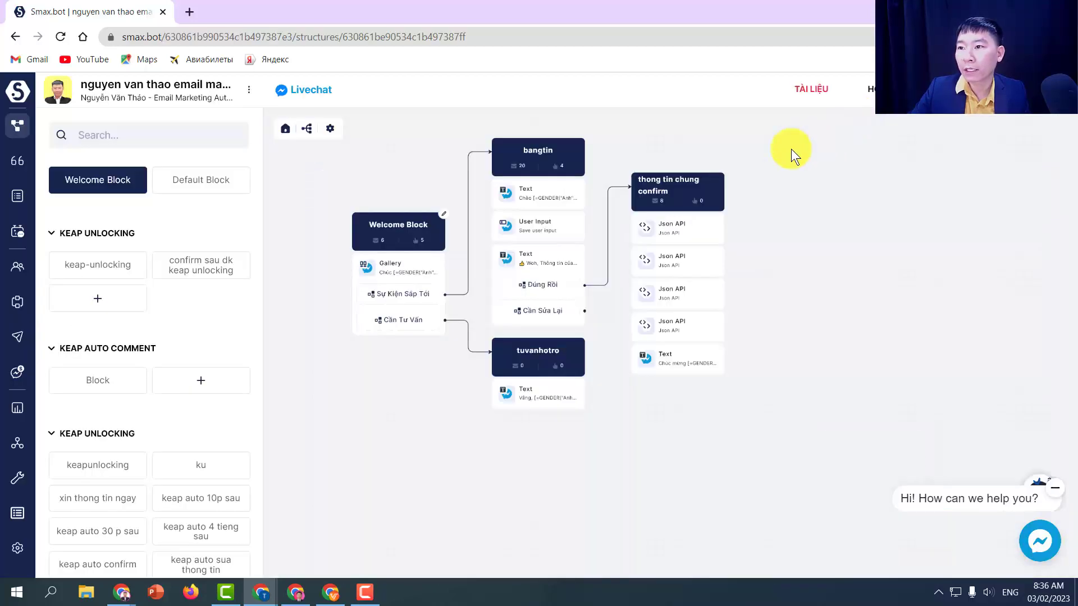
pyautogui.hotkey('alt', 'Tab')
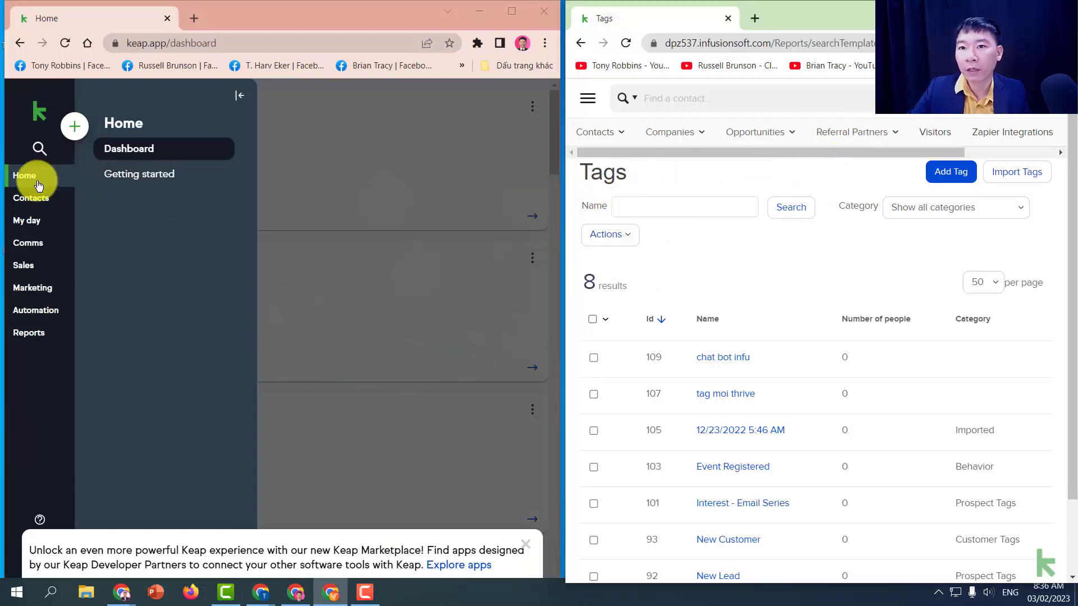
pyautogui.click(65, 42)
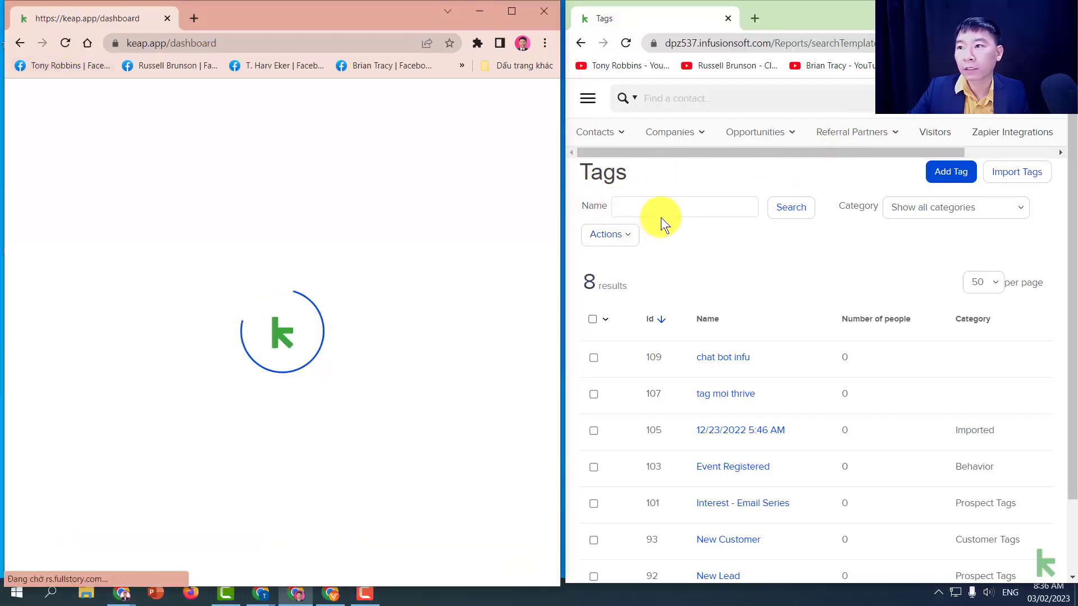
pyautogui.click(626, 45)
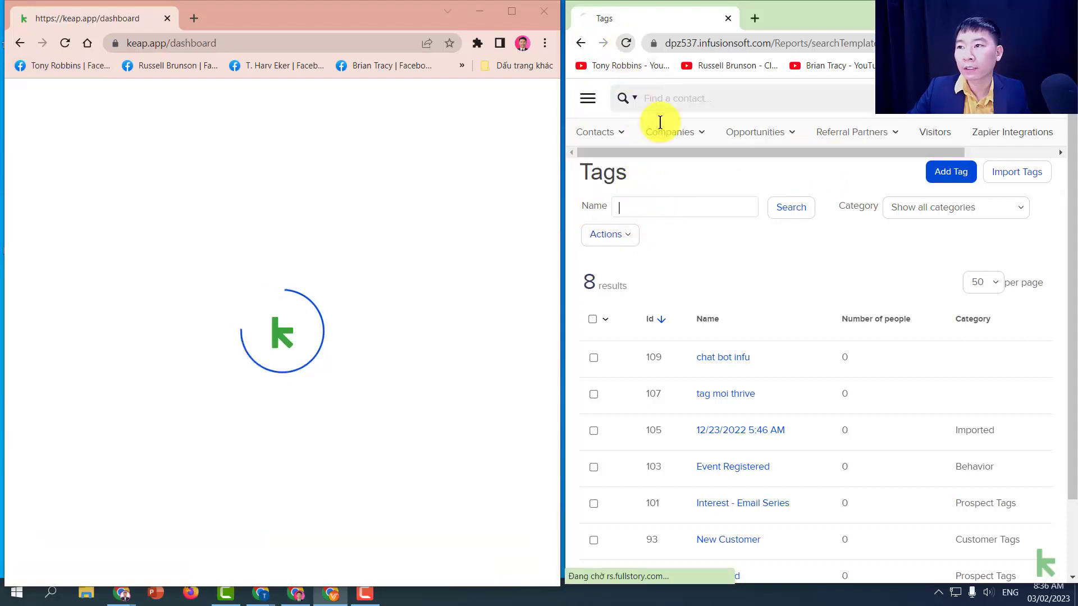
pyautogui.click(668, 208)
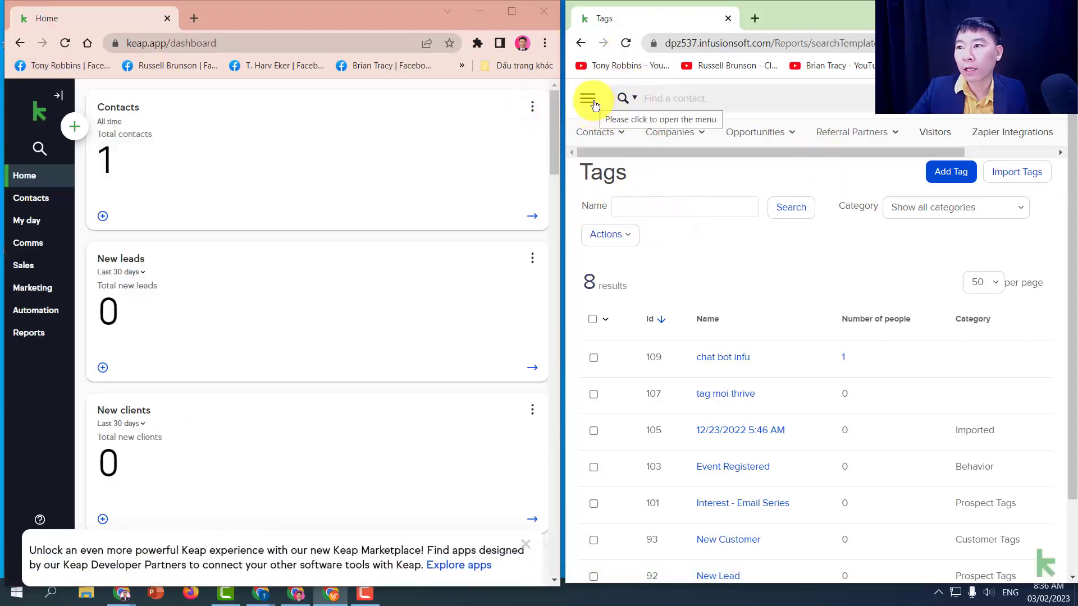
pyautogui.moveTo(605, 133)
pyautogui.click(602, 165)
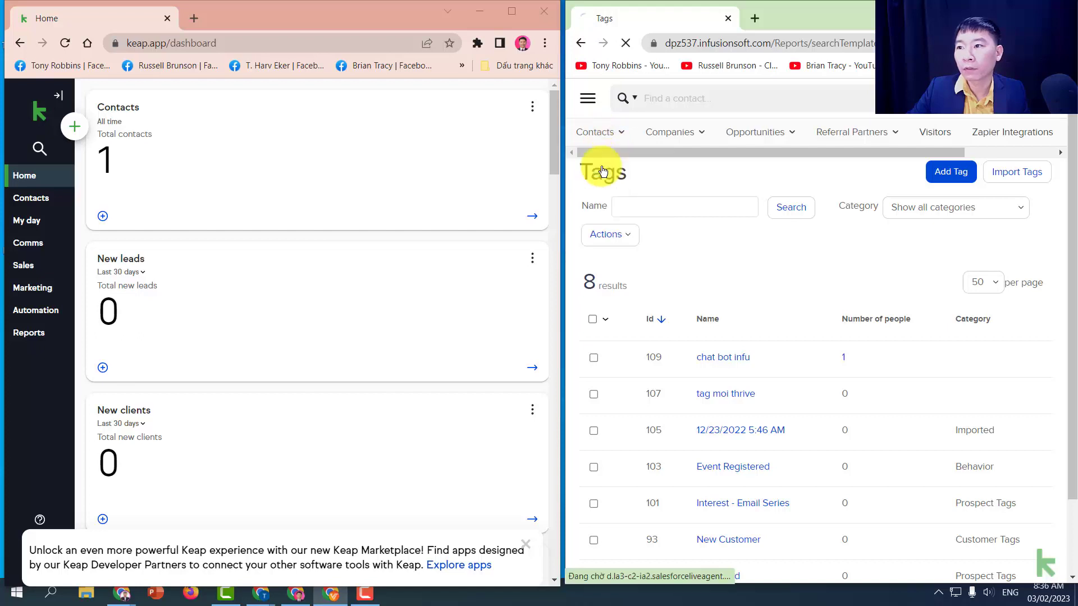
# - Open the new chatbot contact's full Manage Contact record, maximized, showing name, phone and email
pyautogui.click(33, 208)
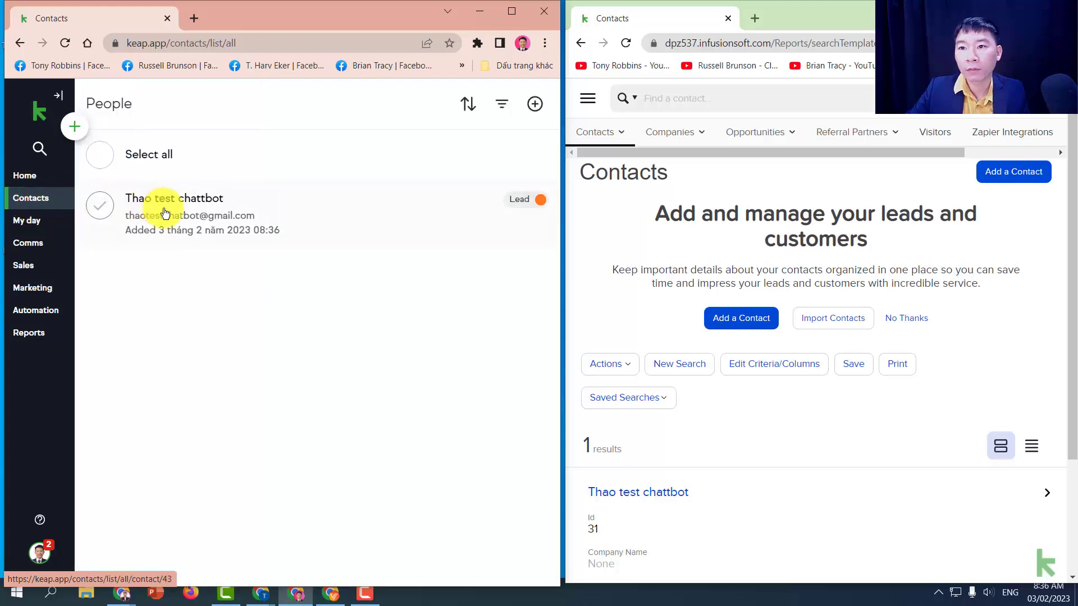
pyautogui.click(179, 220)
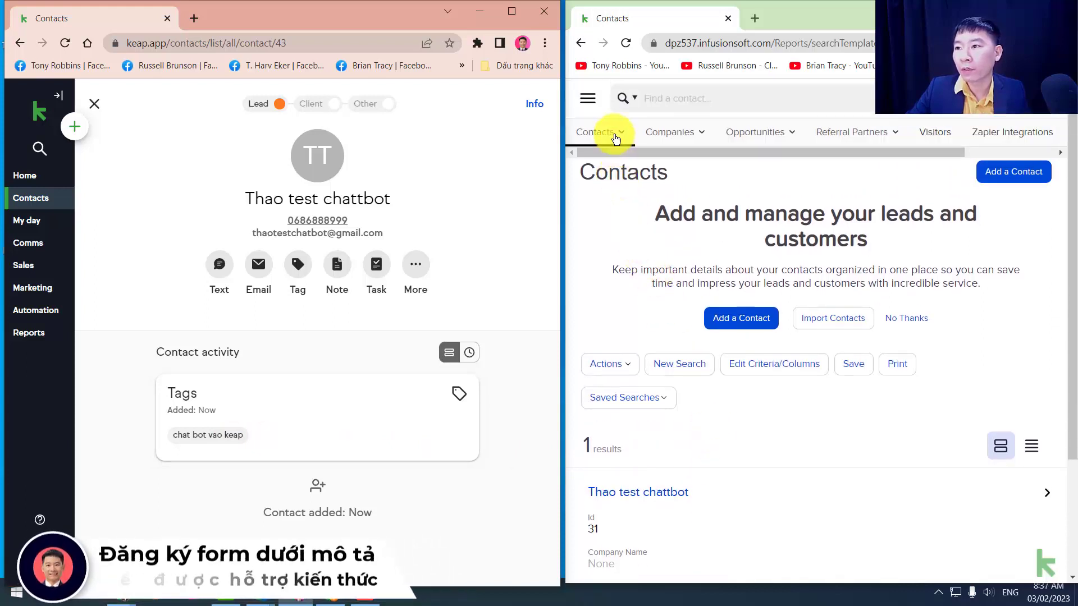
pyautogui.click(638, 494)
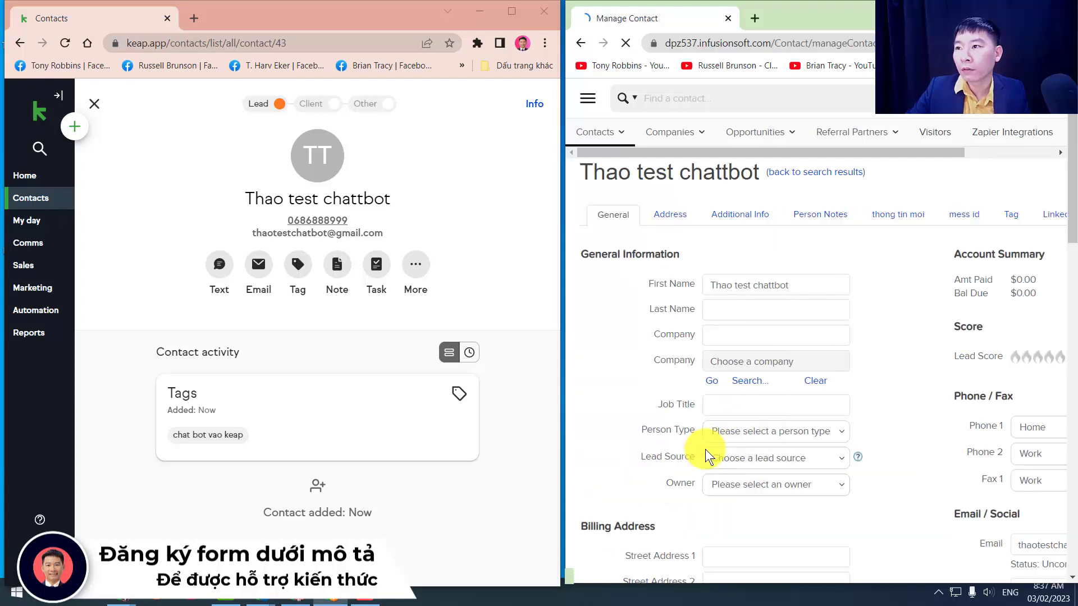
pyautogui.scroll(-5, 704, 449)
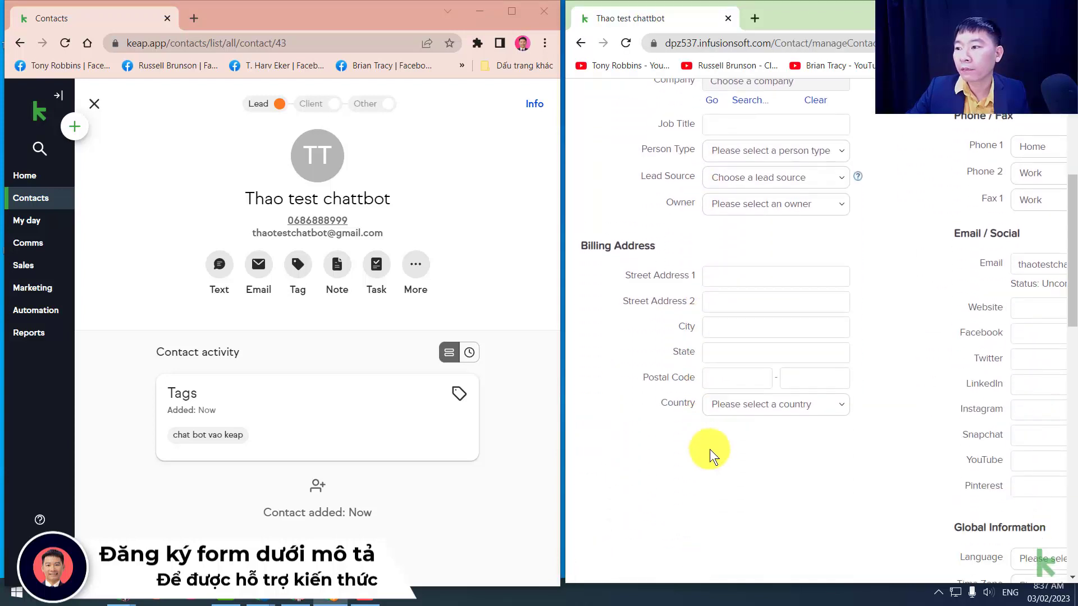
pyautogui.scroll(-3, 710, 449)
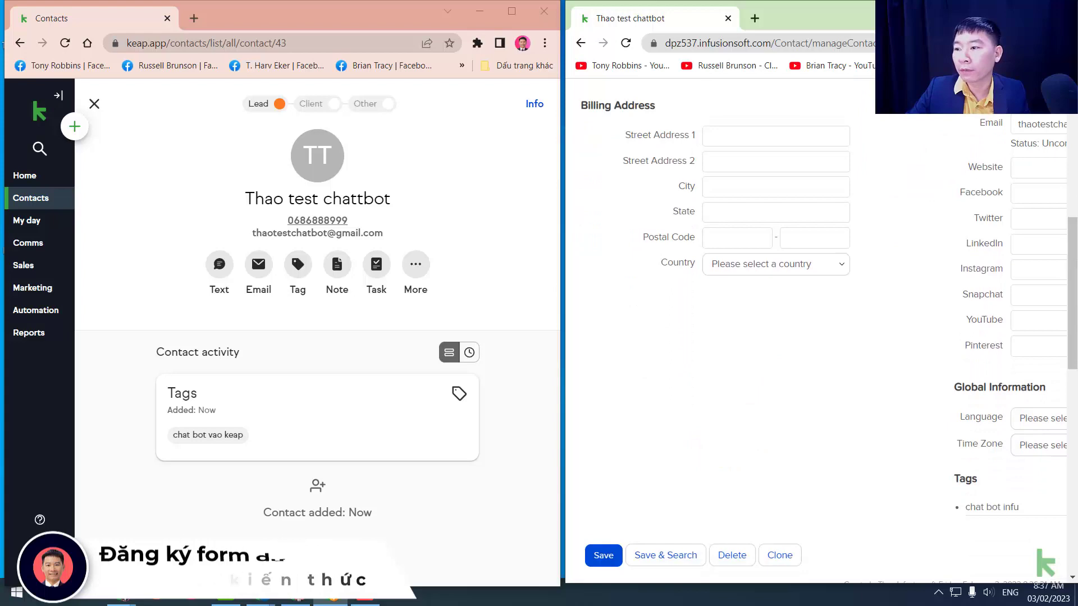
pyautogui.press('super+Up')
pyautogui.scroll(5, 816, 368)
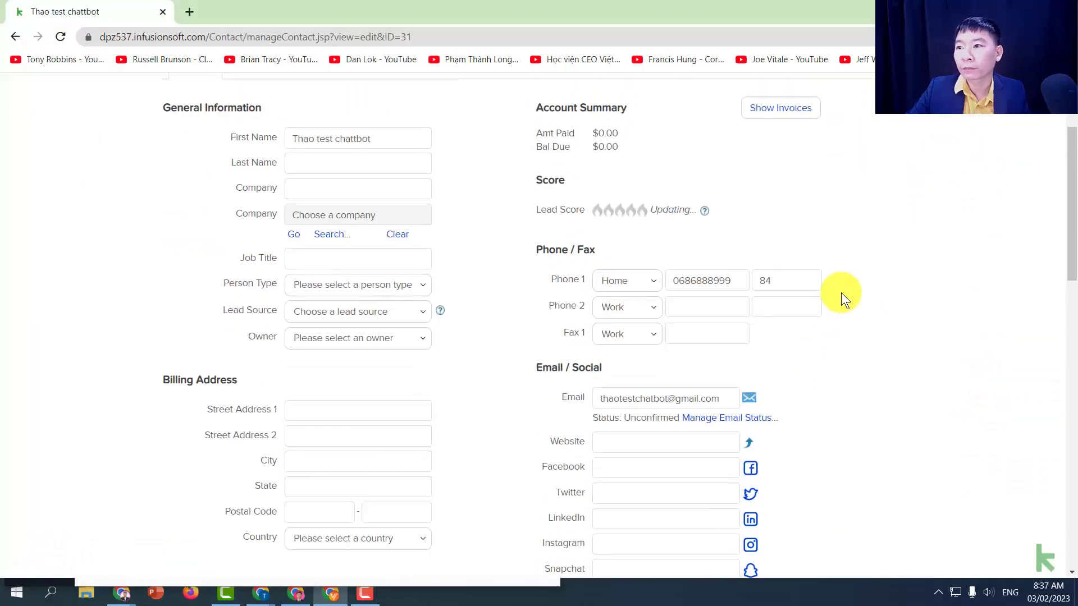
# - Confirm the contact's 'chat bot infu' tag (applied 2/3/2023, No Category), then return to CRM Contacts
pyautogui.scroll(3, 1055, 169)
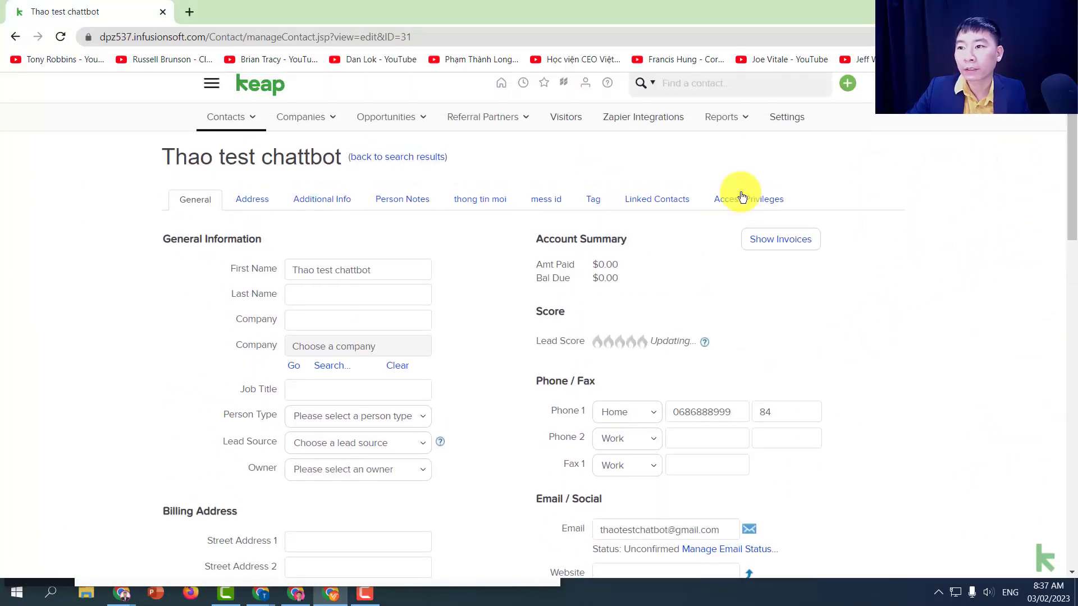
pyautogui.click(609, 211)
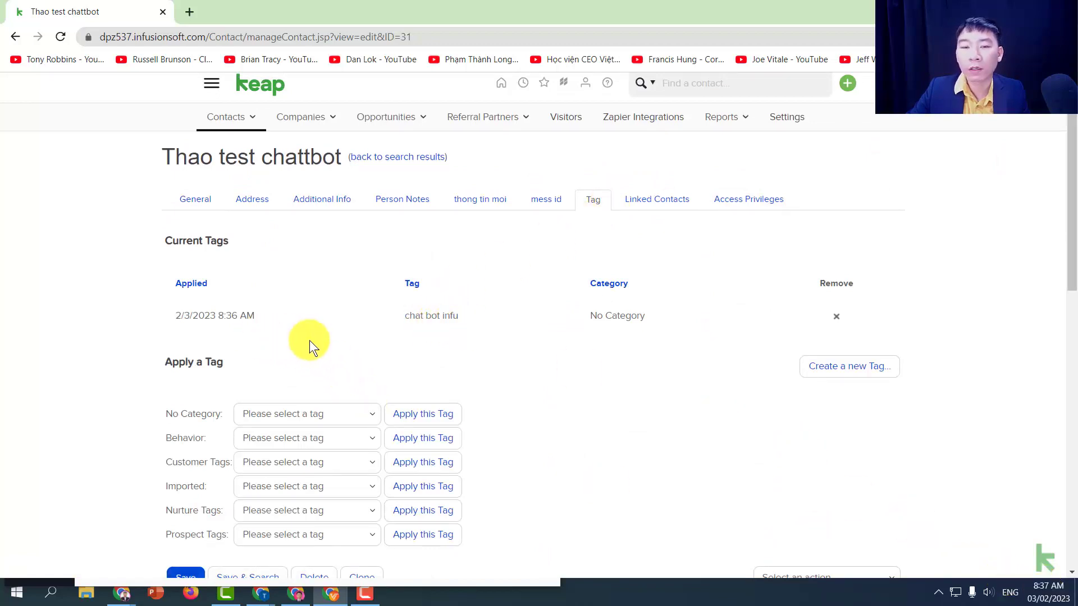
pyautogui.click(211, 84)
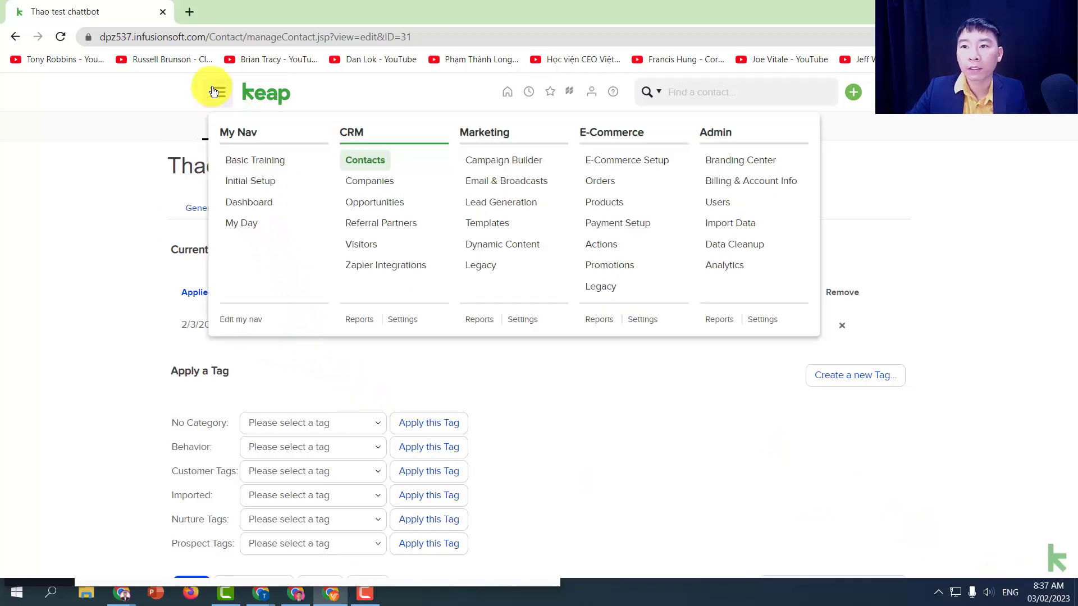
pyautogui.click(352, 162)
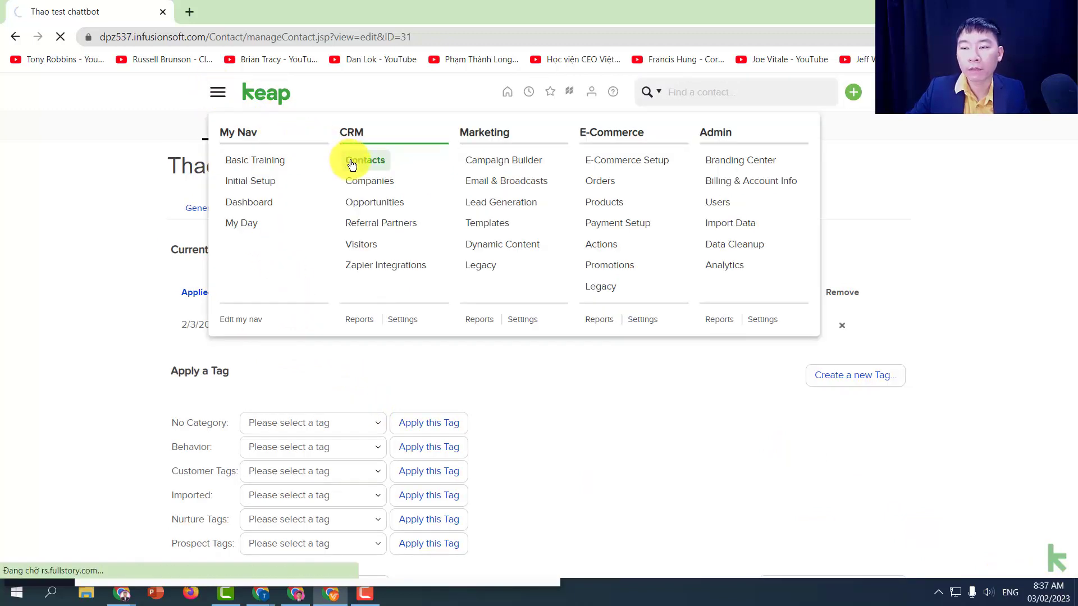